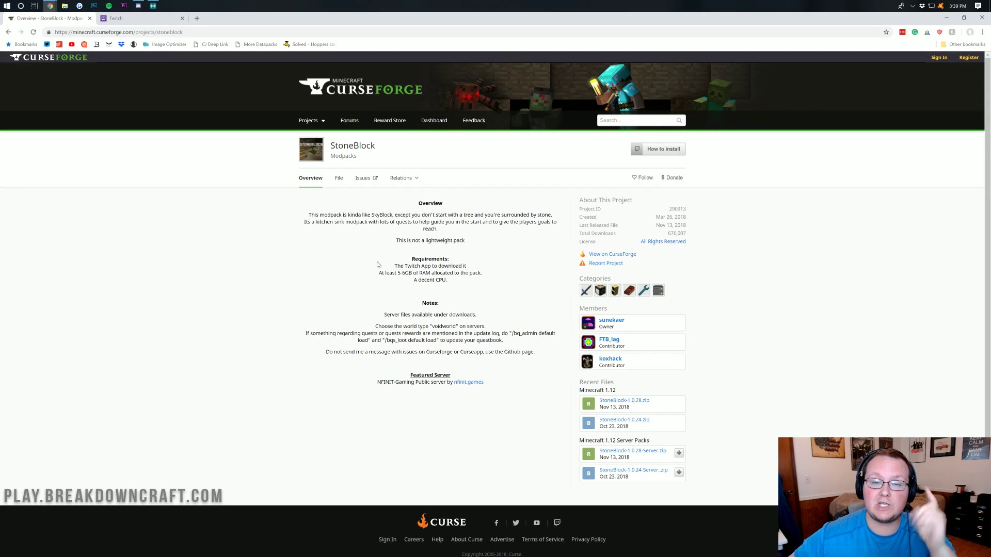
In Apex Hosting, expand the JAR File list and scroll to the Stoneblock entry among the modded jars
{"action": "left_click_drag", "start_coordinate": [363, 158], "coordinate": [326, 152]}
{"action": "left_click", "coordinate": [370, 163]}
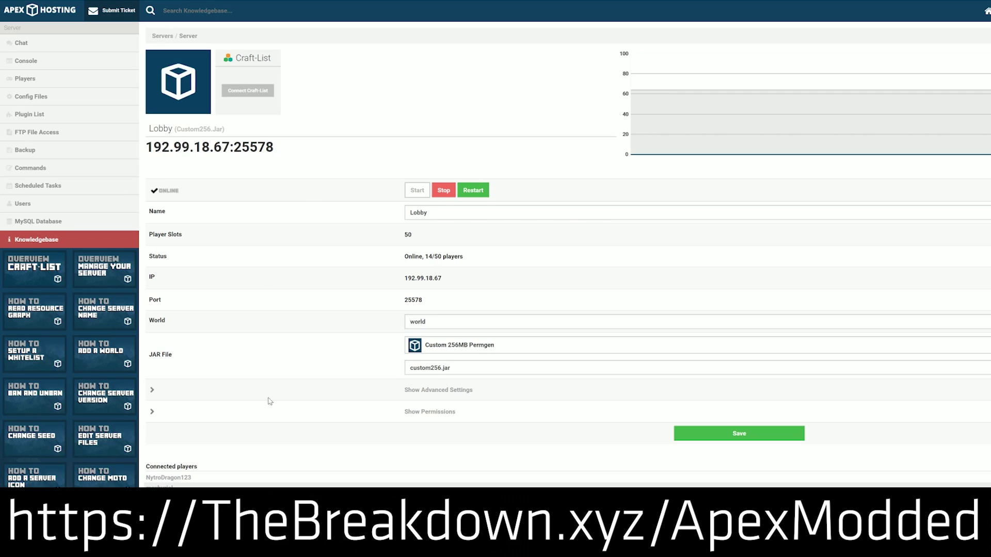
{"action": "left_click", "coordinate": [432, 351]}
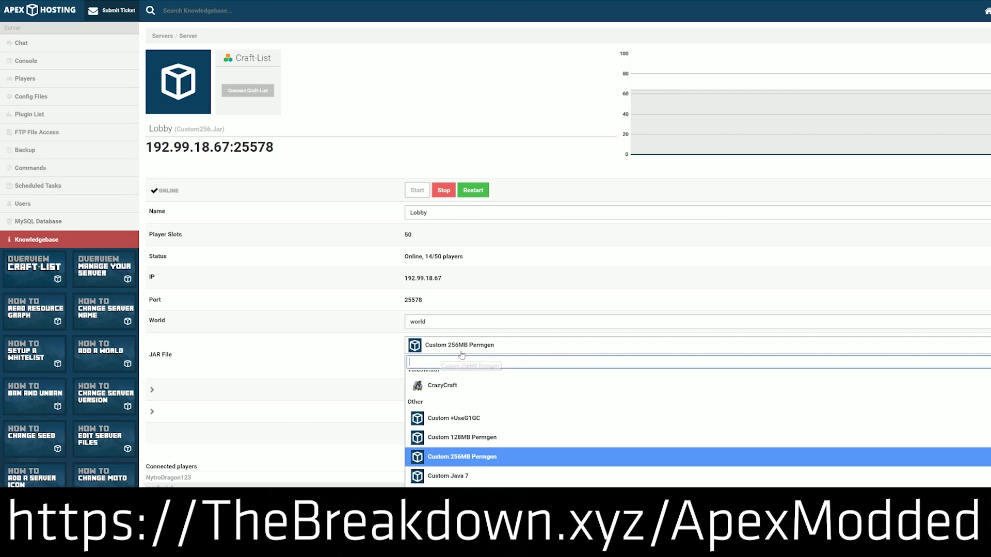
{"action": "scroll", "coordinate": [450, 466], "scroll_direction": "up", "scroll_amount": 10}
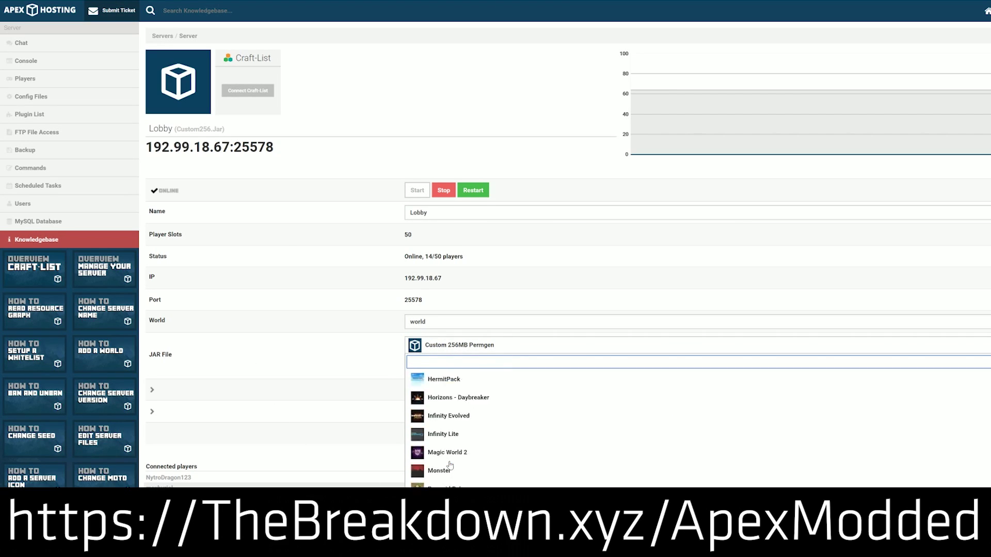
{"action": "scroll", "coordinate": [449, 465], "scroll_direction": "down", "scroll_amount": 10}
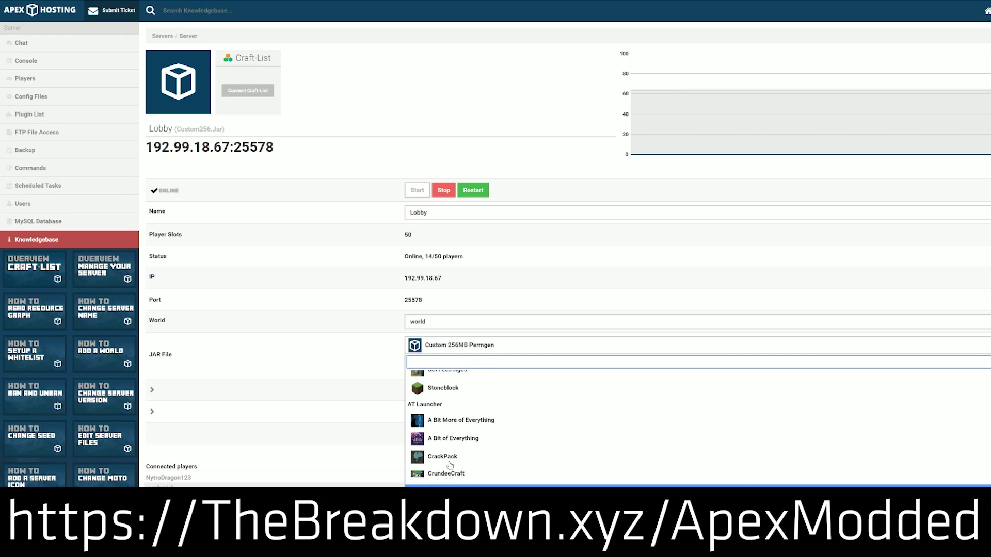
{"action": "scroll", "coordinate": [450, 457], "scroll_direction": "up", "scroll_amount": 2}
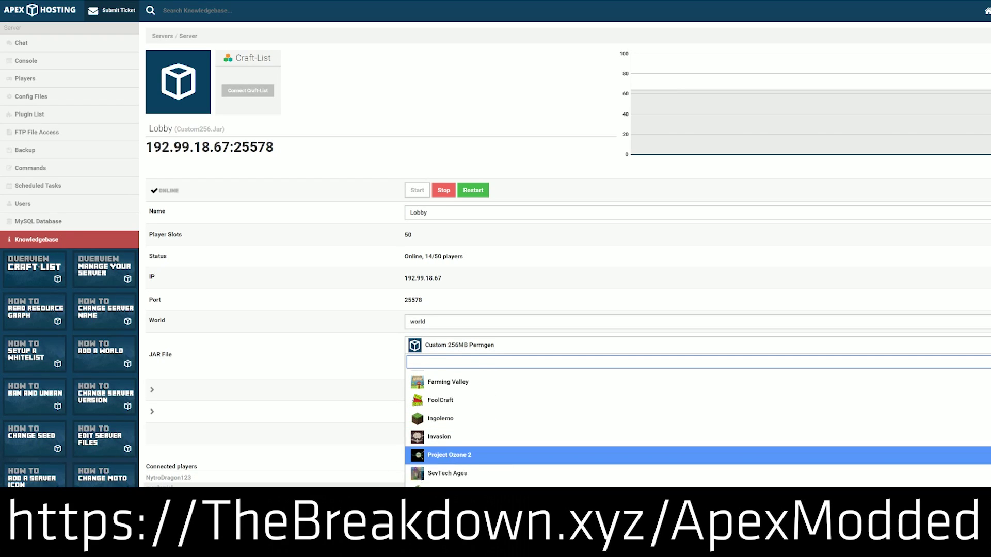
{"action": "scroll", "coordinate": [407, 414], "scroll_direction": "down", "scroll_amount": 3}
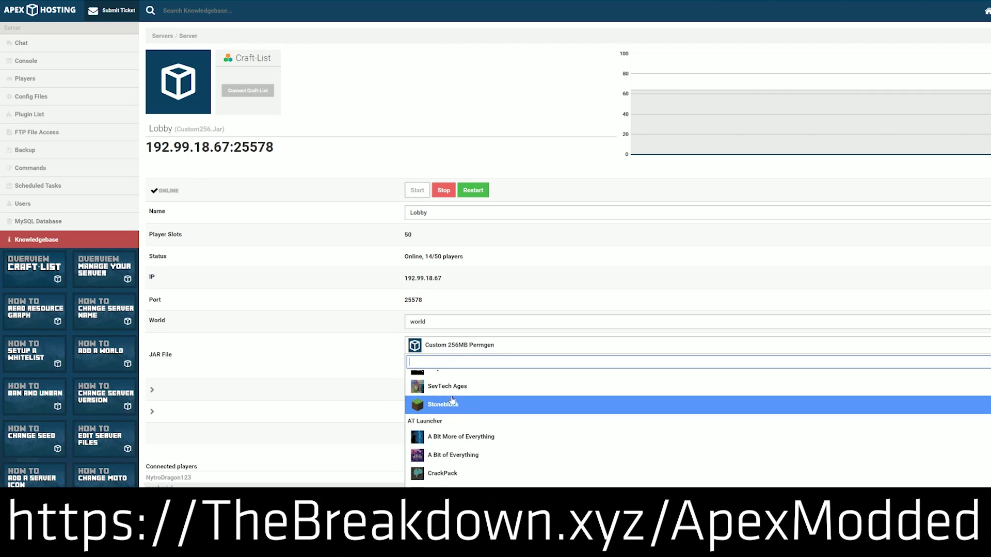
{"action": "scroll", "coordinate": [466, 406], "scroll_direction": "up", "scroll_amount": 3}
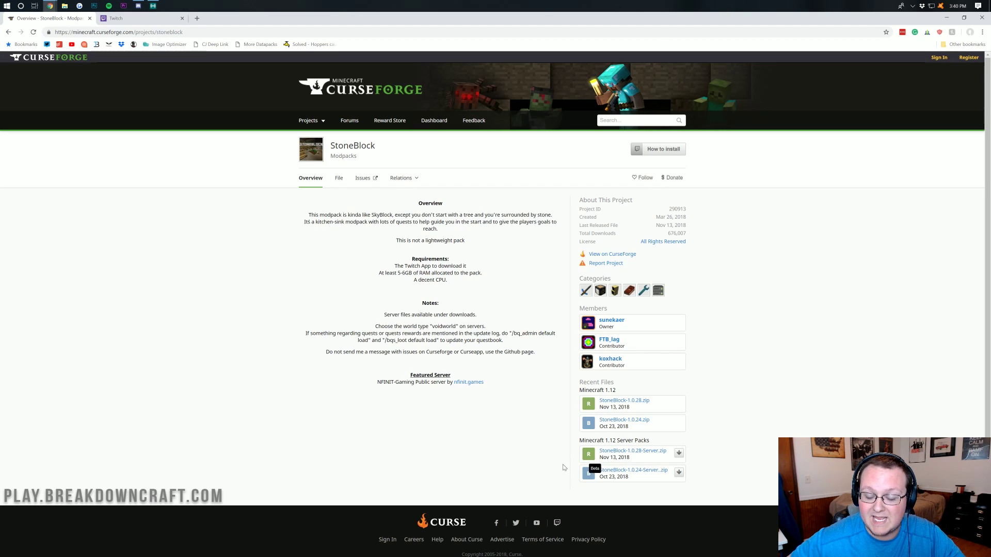
Download StoneBlock-1.0.28-Server.zip from CurseForge, then go to the Twitch Desktop App download page
{"action": "left_click", "coordinate": [678, 456]}
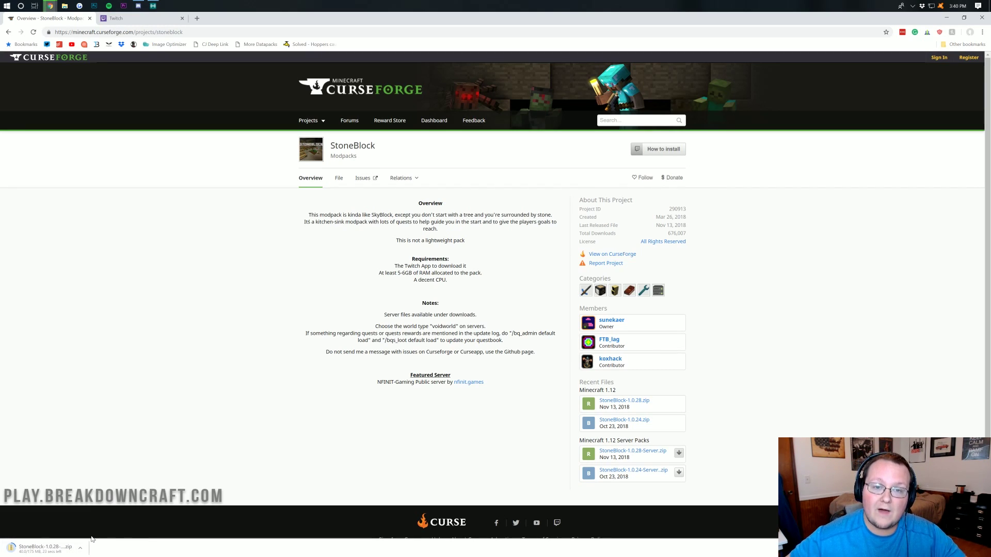
{"action": "left_click", "coordinate": [127, 18]}
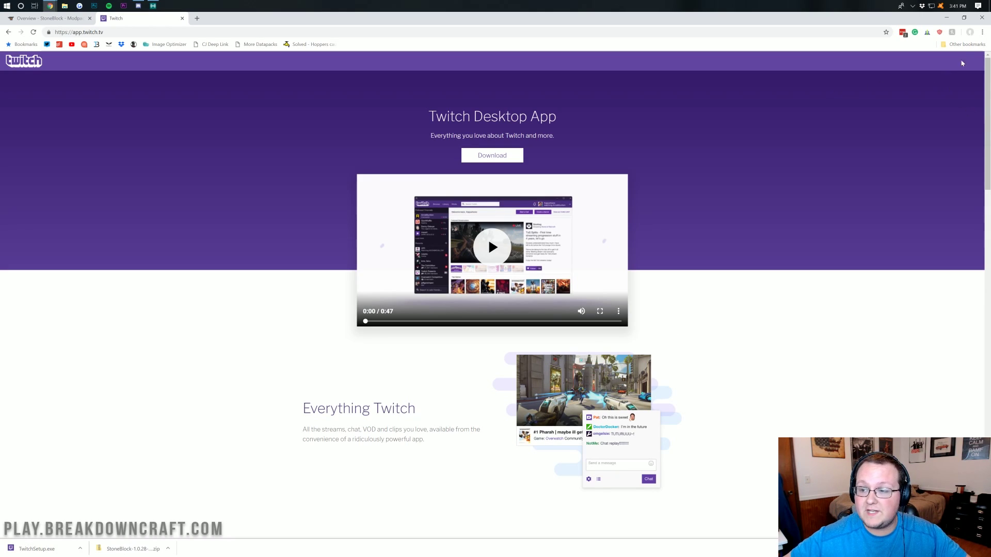
Minimize Chrome and move the StoneBlock and TwitchSetup desktop icons toward the screen centre
{"action": "left_click", "coordinate": [946, 17]}
{"action": "left_click_drag", "start_coordinate": [189, 156], "coordinate": [103, 111]}
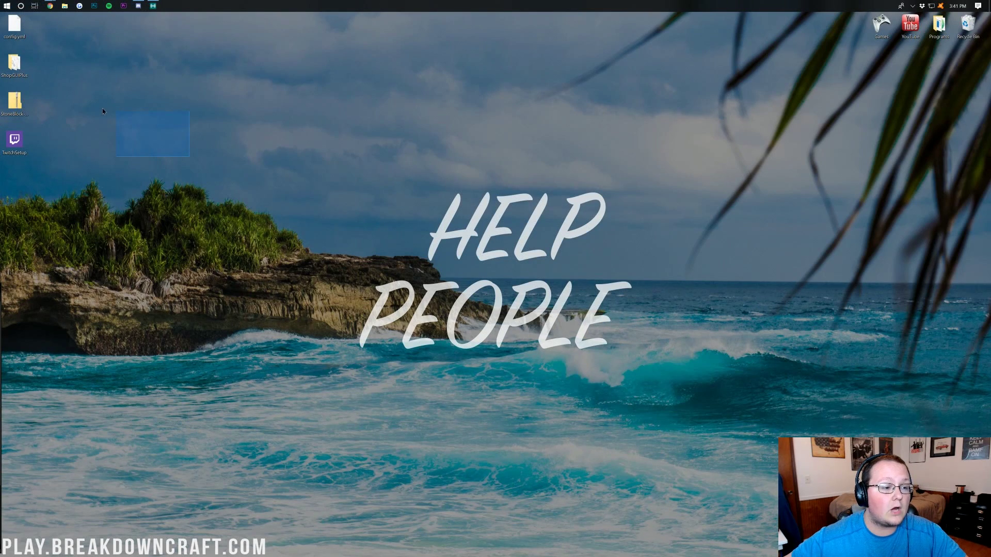
{"action": "left_click_drag", "start_coordinate": [99, 210], "coordinate": [419, 142]}
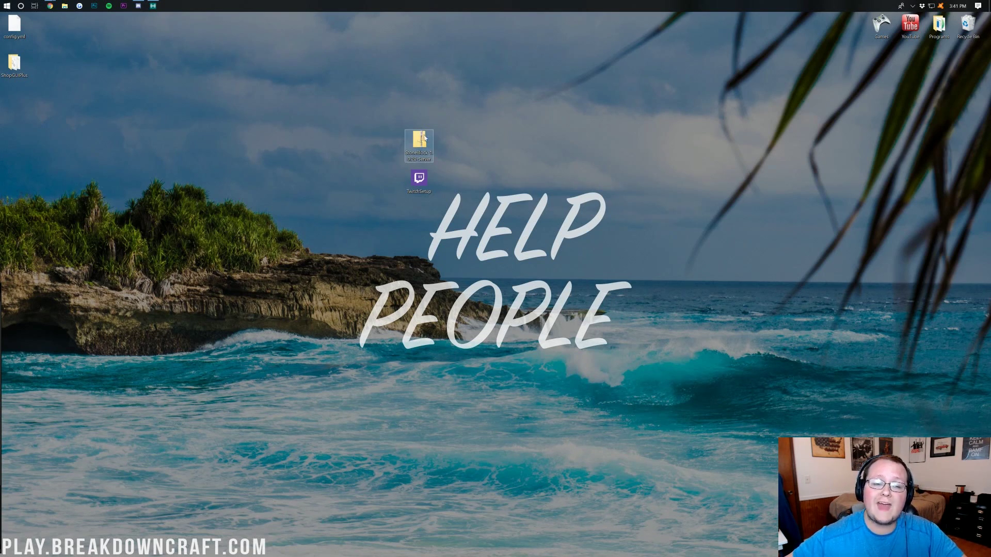
Open the Downloads folder from Start search, then close it
{"action": "left_click", "coordinate": [2, 6]}
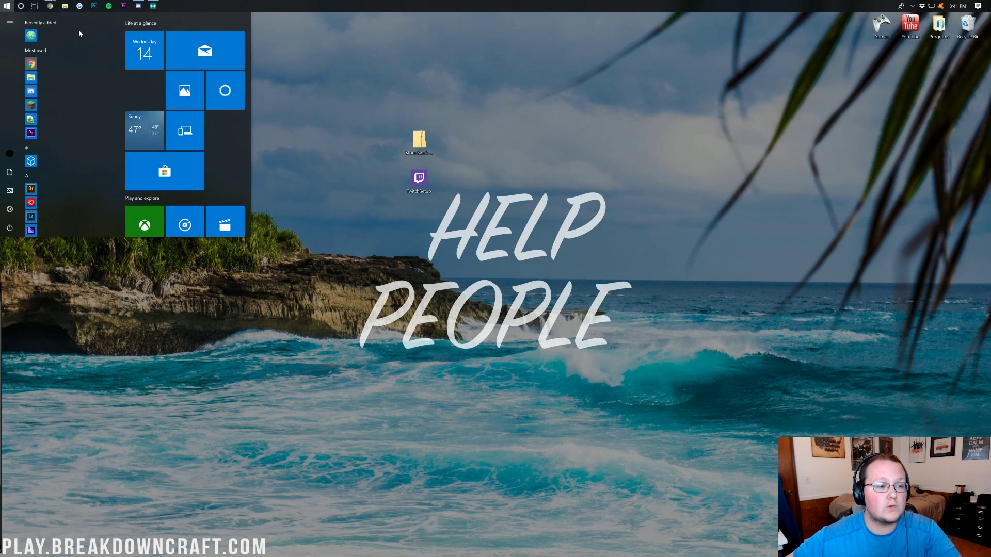
{"action": "type", "text": "downloads"}
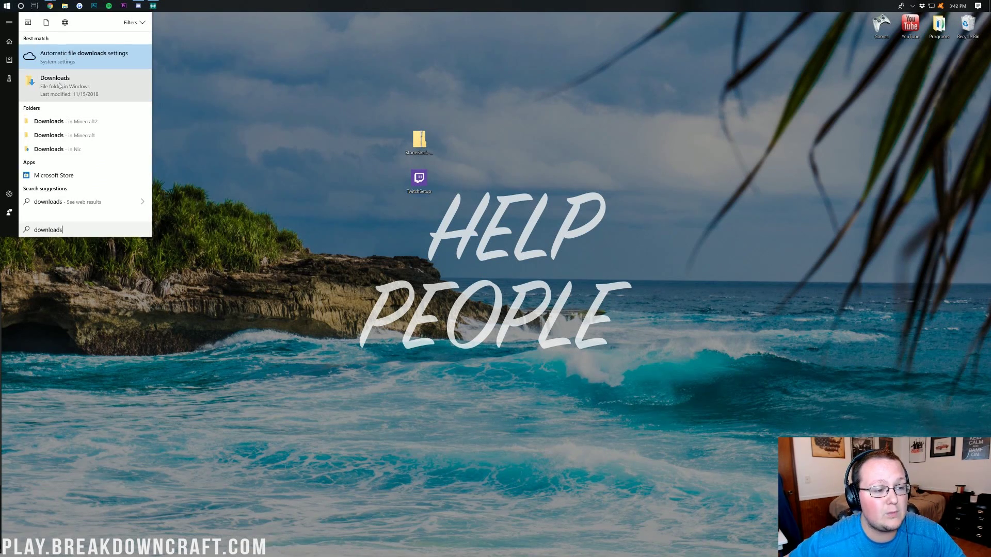
{"action": "left_click", "coordinate": [55, 88]}
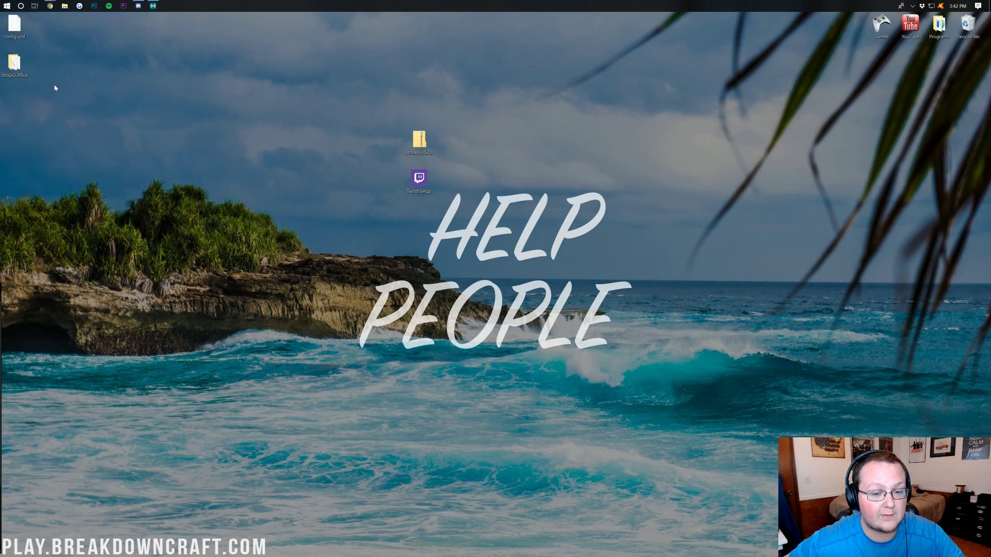
{"action": "left_click_drag", "start_coordinate": [430, 117], "coordinate": [436, 177]}
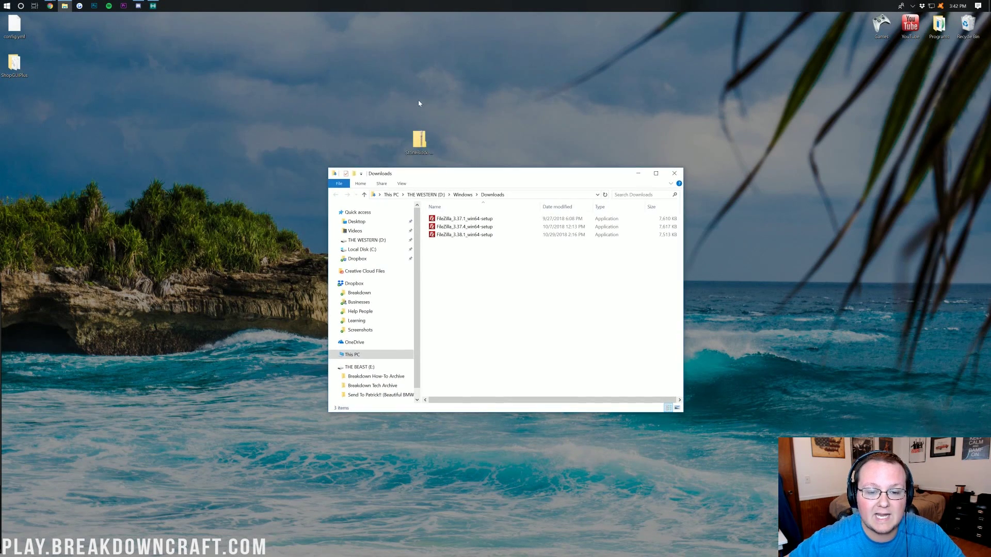
{"action": "left_click_drag", "start_coordinate": [419, 143], "coordinate": [417, 104]}
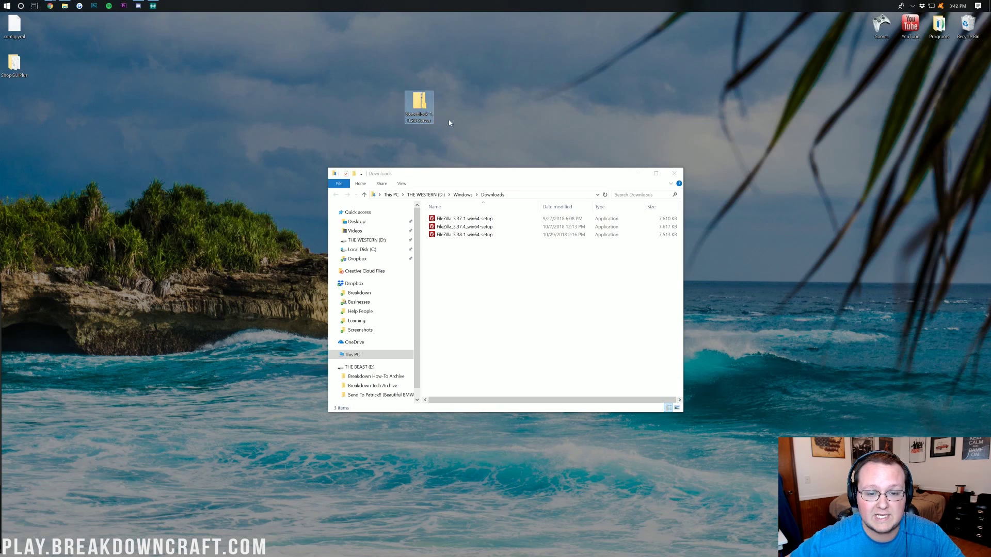
{"action": "left_click", "coordinate": [673, 173]}
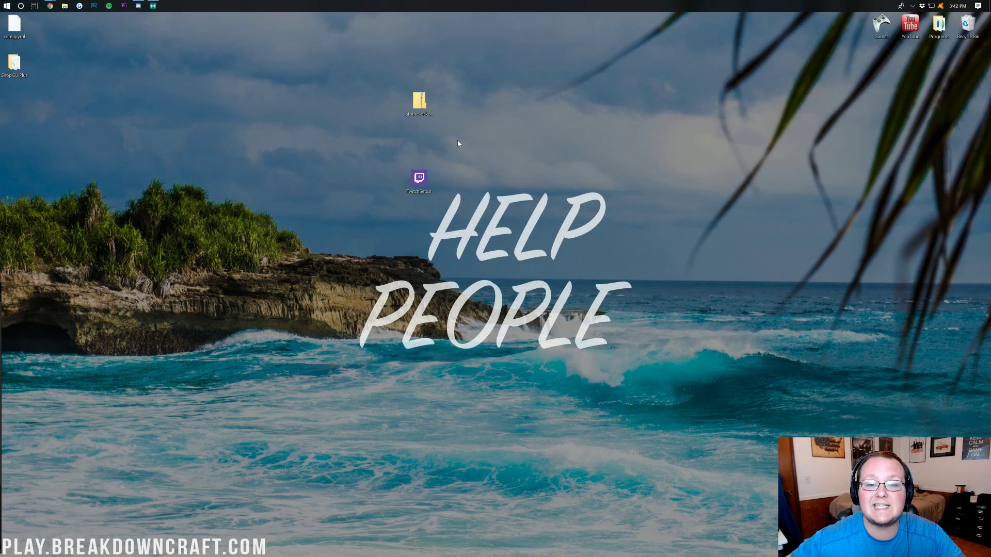
Put the StoneBlock zip left of centre and TwitchSetup near the top centre
{"action": "left_click_drag", "start_coordinate": [416, 177], "coordinate": [504, 177]}
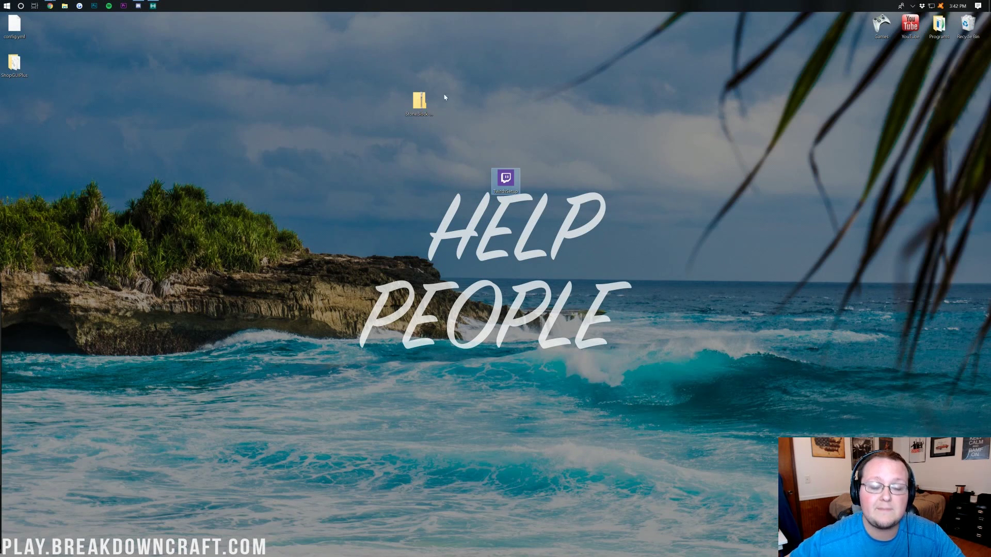
{"action": "left_click_drag", "start_coordinate": [420, 100], "coordinate": [219, 139]}
{"action": "left_click_drag", "start_coordinate": [506, 177], "coordinate": [416, 101]}
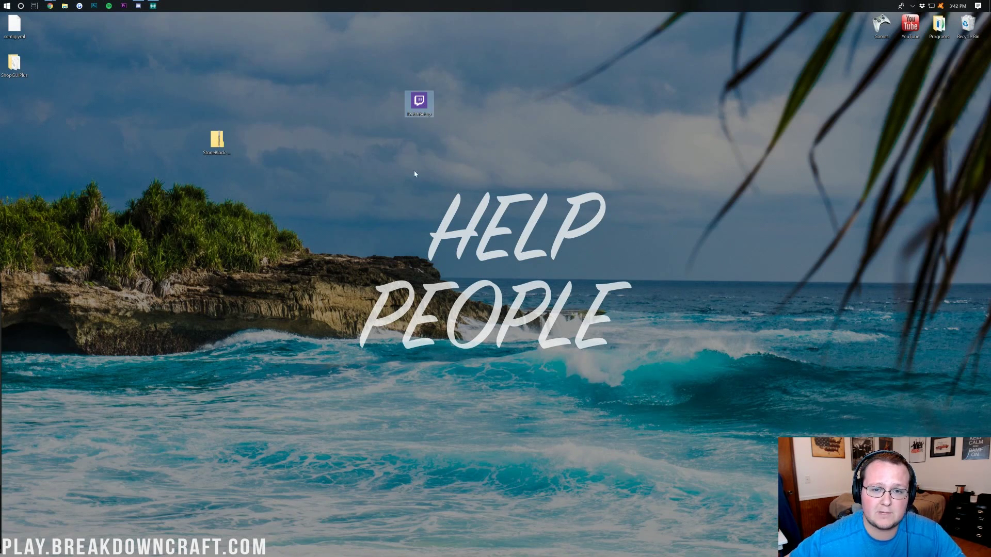
Install the Twitch app with TwitchSetup and delete config.yml and ShopGUIPlus into the Recycle Bin
{"action": "double_click", "coordinate": [412, 105]}
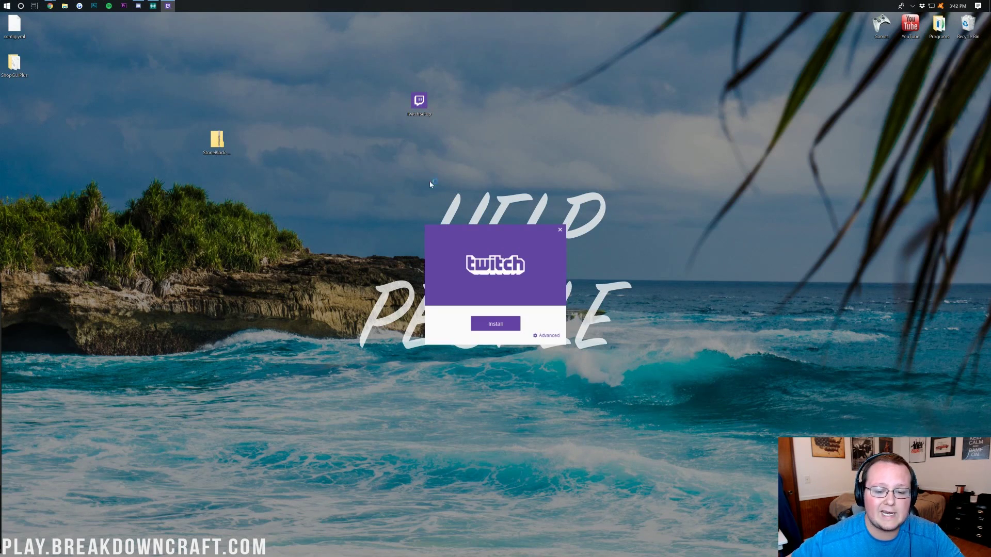
{"action": "left_click", "coordinate": [490, 328]}
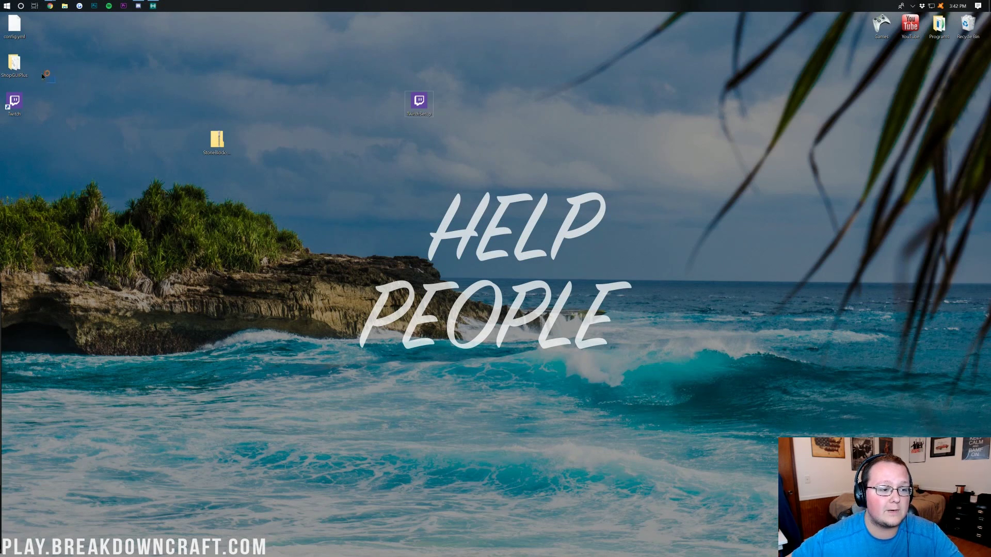
{"action": "left_click_drag", "start_coordinate": [43, 72], "coordinate": [970, 31]}
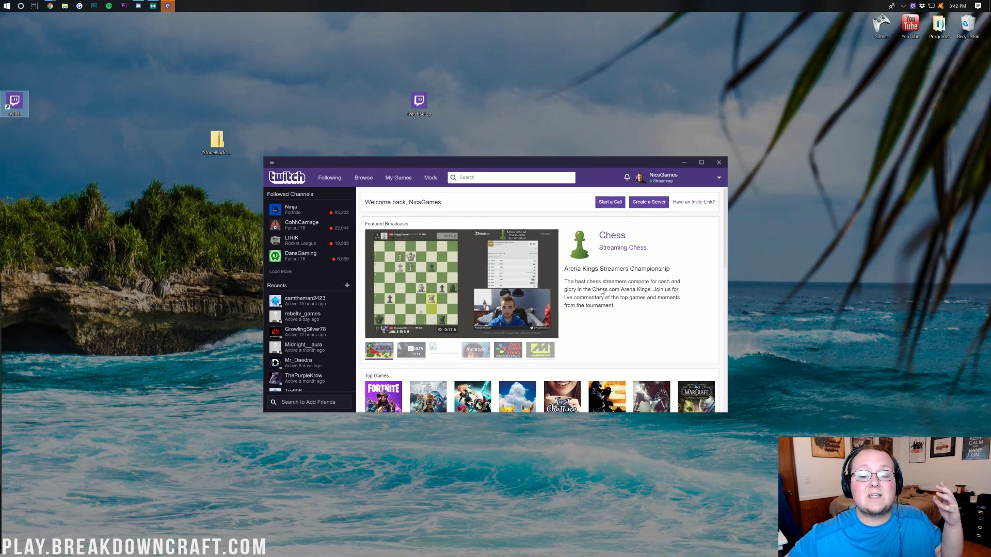
Install Minecraft modding support from the Twitch app's Mods section
{"action": "left_click", "coordinate": [431, 177]}
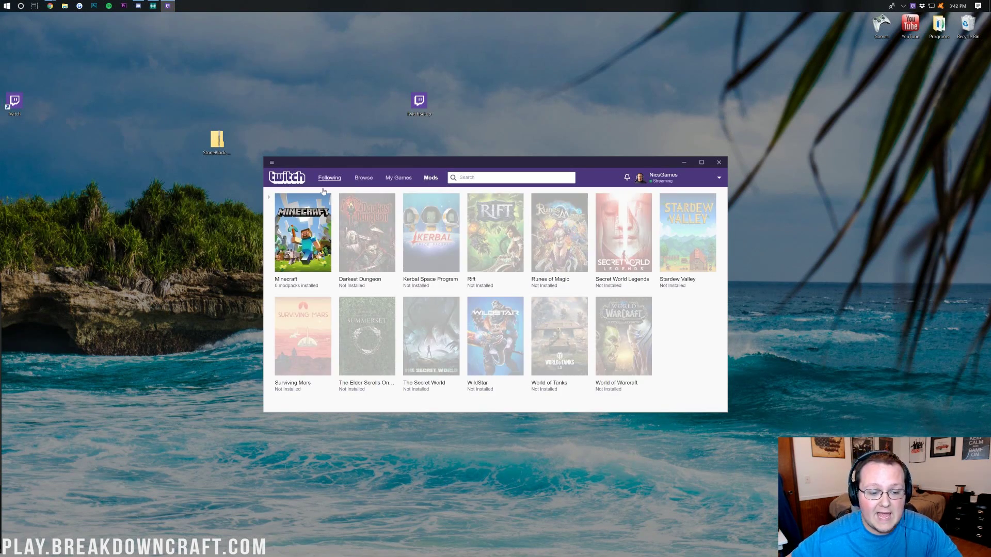
{"action": "left_click", "coordinate": [300, 230]}
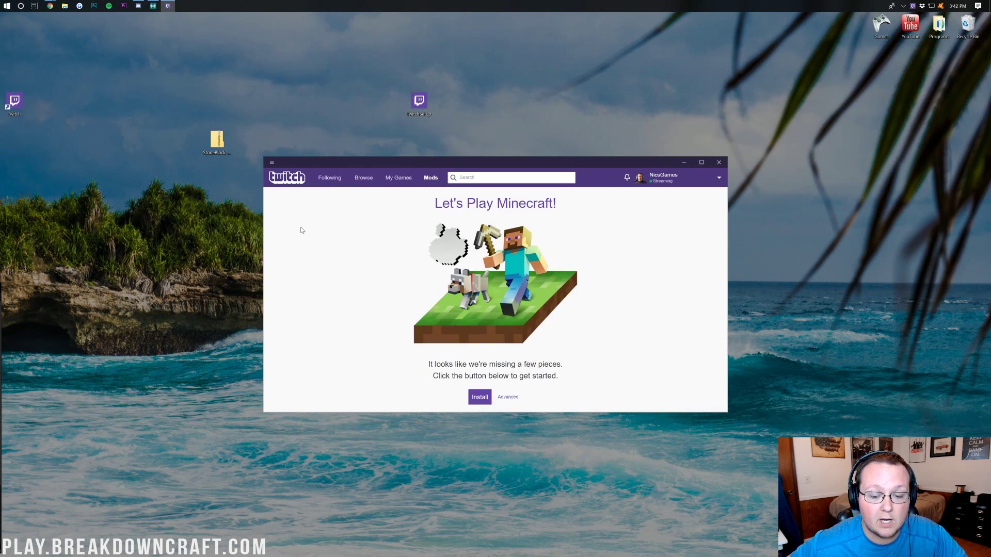
{"action": "left_click", "coordinate": [480, 396]}
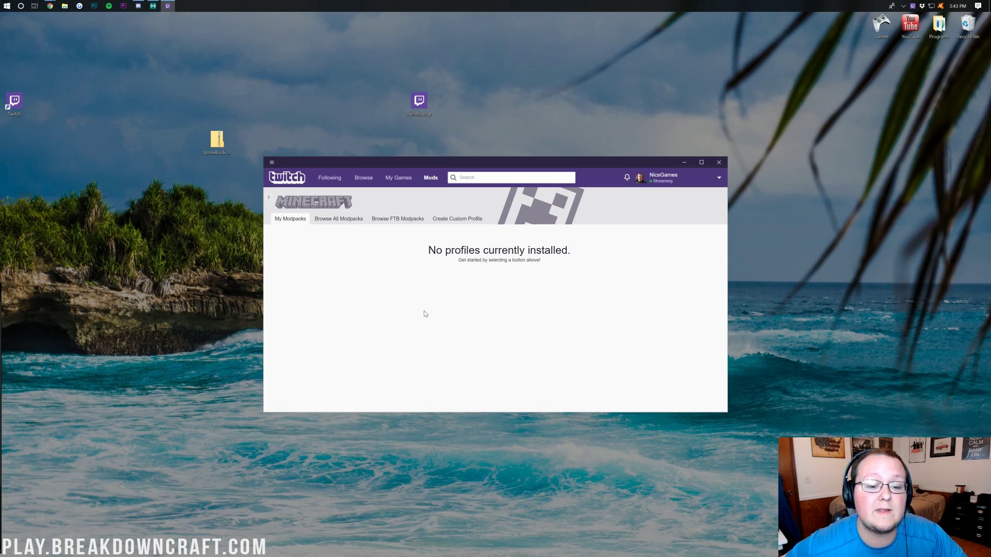
Search all modpacks for 'stone' and install the StoneBlock modpack
{"action": "left_click", "coordinate": [326, 222]}
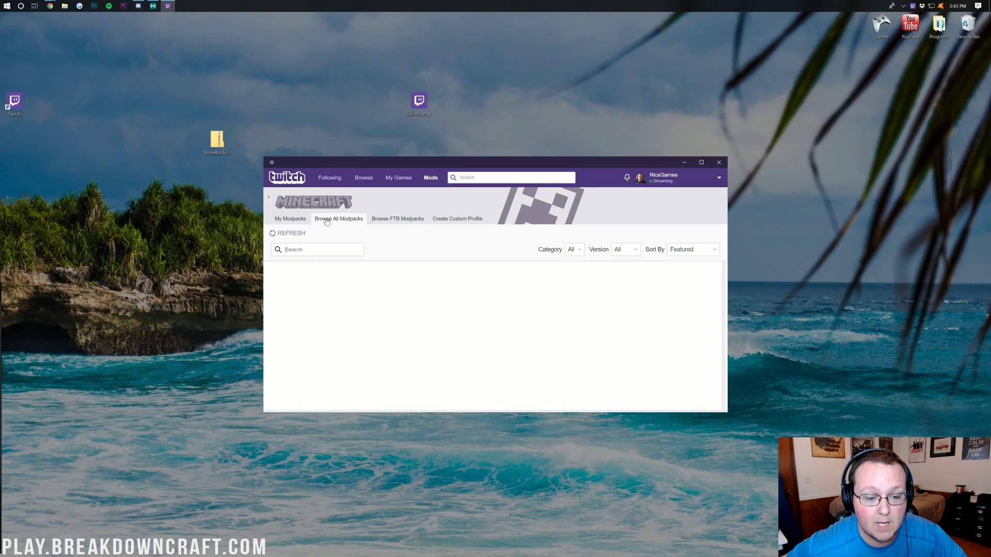
{"action": "left_click", "coordinate": [289, 250]}
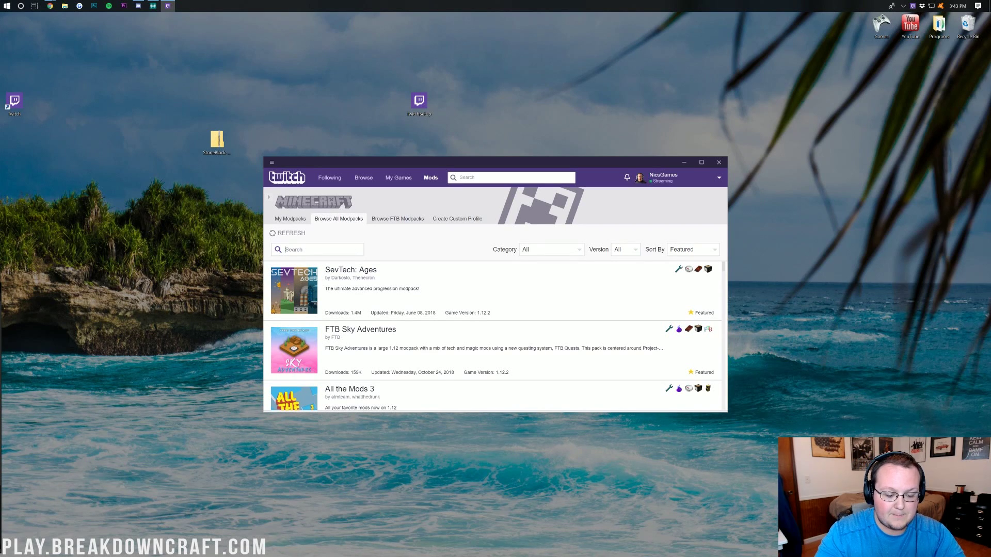
{"action": "type", "text": "stone"}
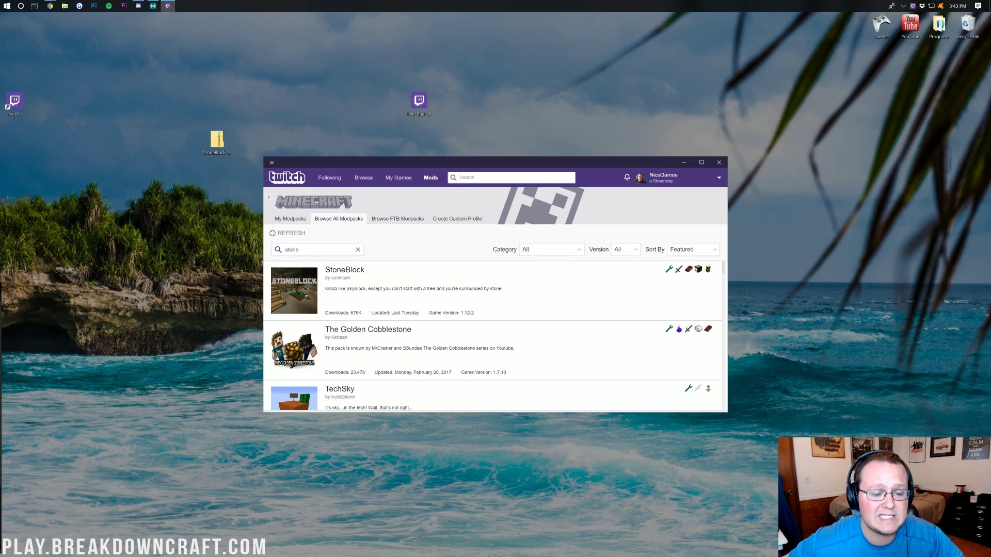
{"action": "left_click", "coordinate": [293, 302]}
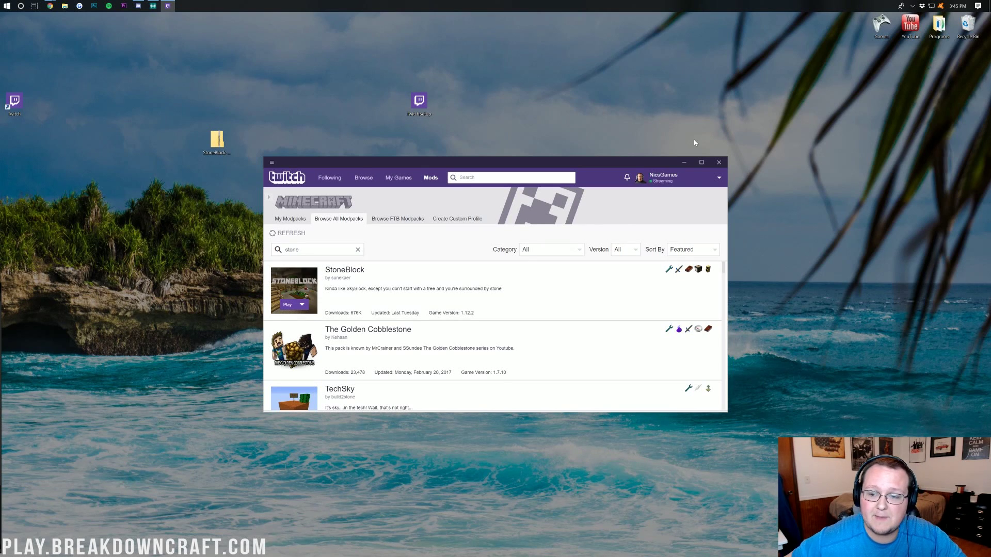
Permanently delete the TwitchSetup installer and move the StoneBlock zip toward the desktop centre
{"action": "left_click", "coordinate": [684, 161]}
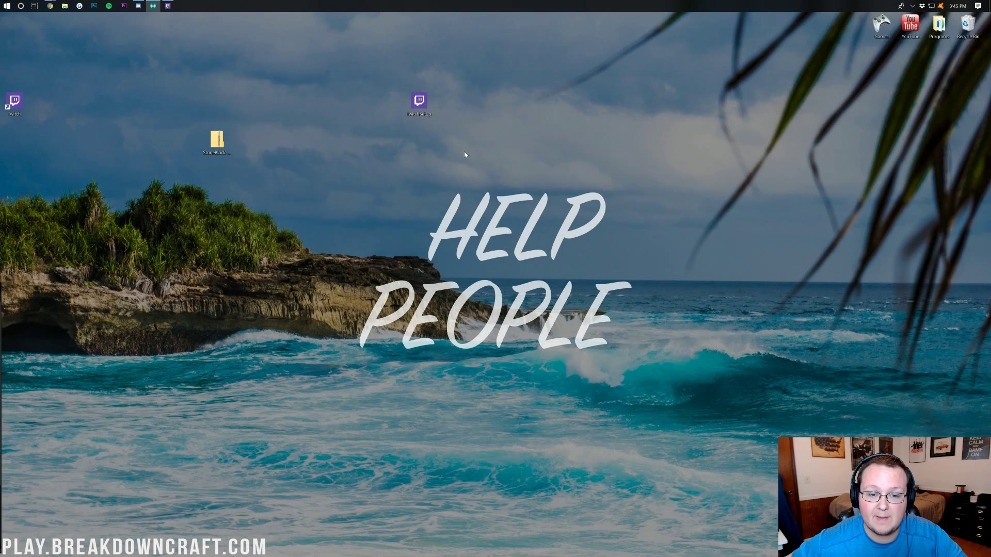
{"action": "left_click_drag", "start_coordinate": [419, 102], "coordinate": [975, 23]}
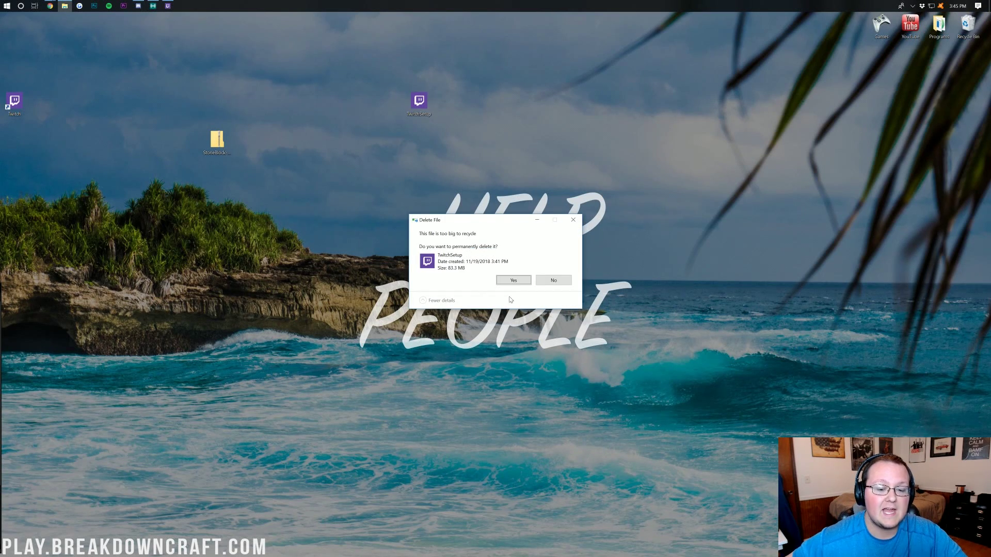
{"action": "left_click", "coordinate": [514, 280]}
{"action": "left_click_drag", "start_coordinate": [204, 130], "coordinate": [501, 120]}
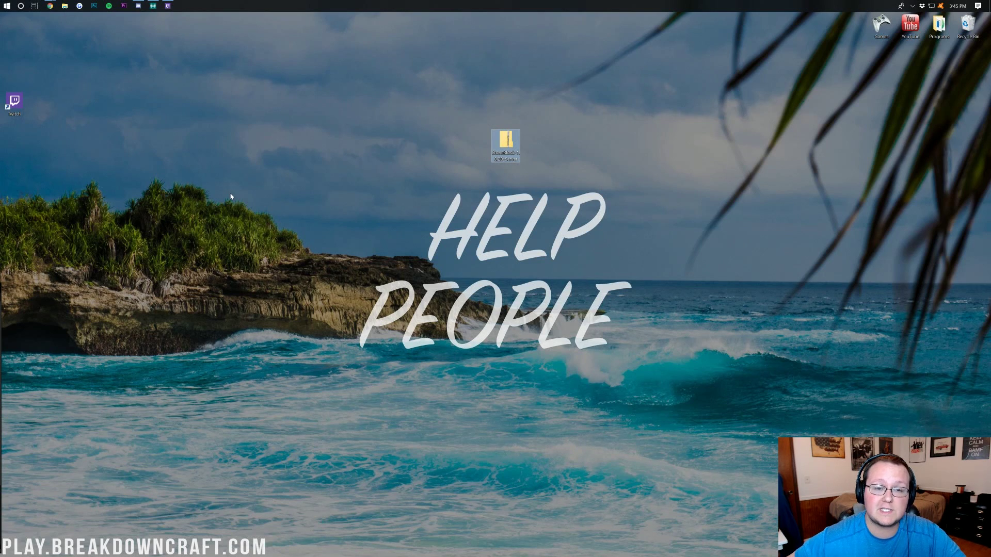
Create a new desktop folder named 'Stoneblock Server'
{"action": "right_click", "coordinate": [230, 150]}
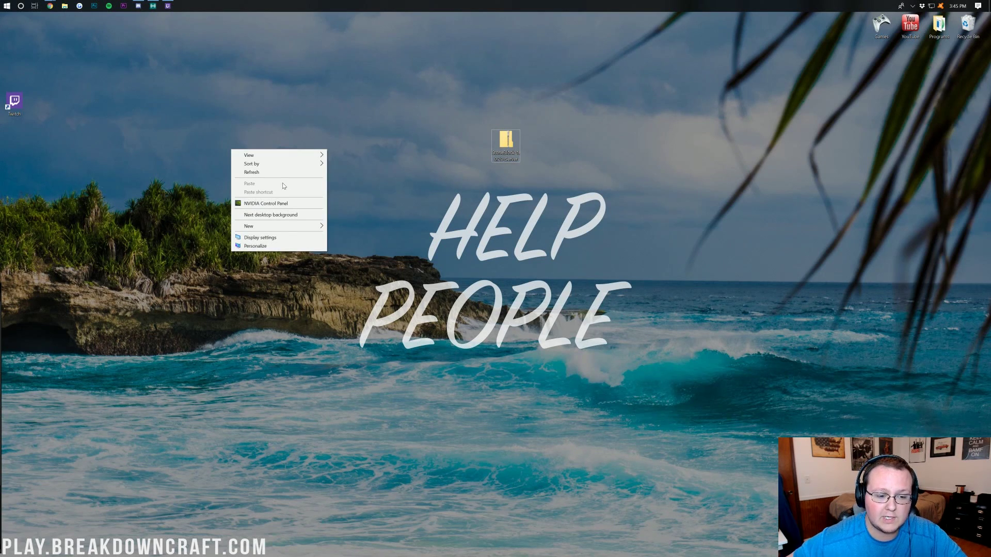
{"action": "mouse_move", "coordinate": [264, 226]}
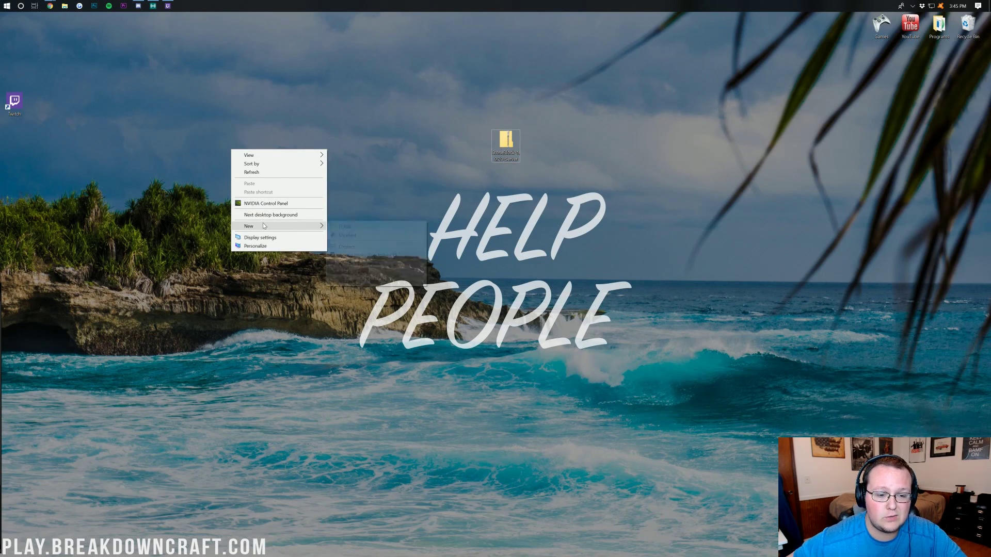
{"action": "left_click", "coordinate": [341, 227]}
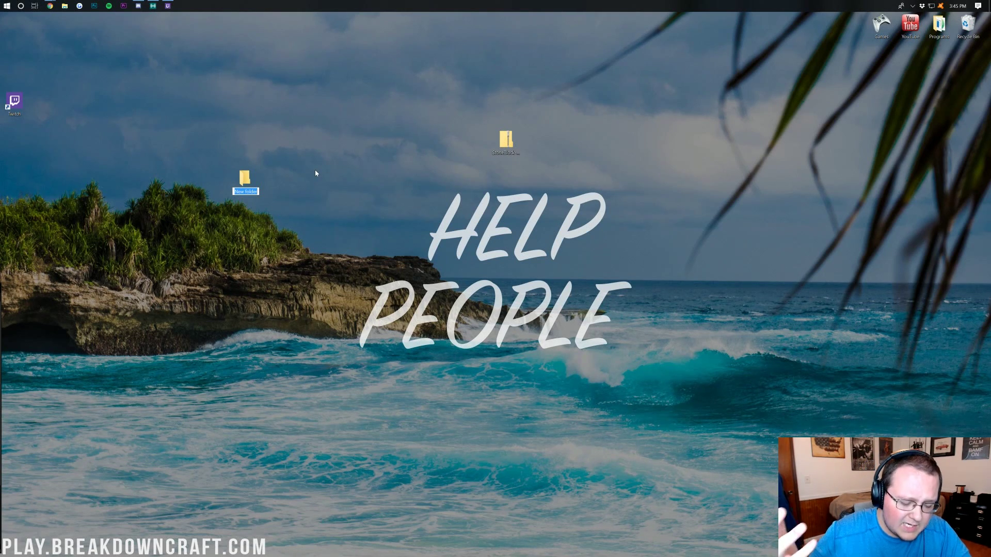
{"action": "type", "text": "Stone"}
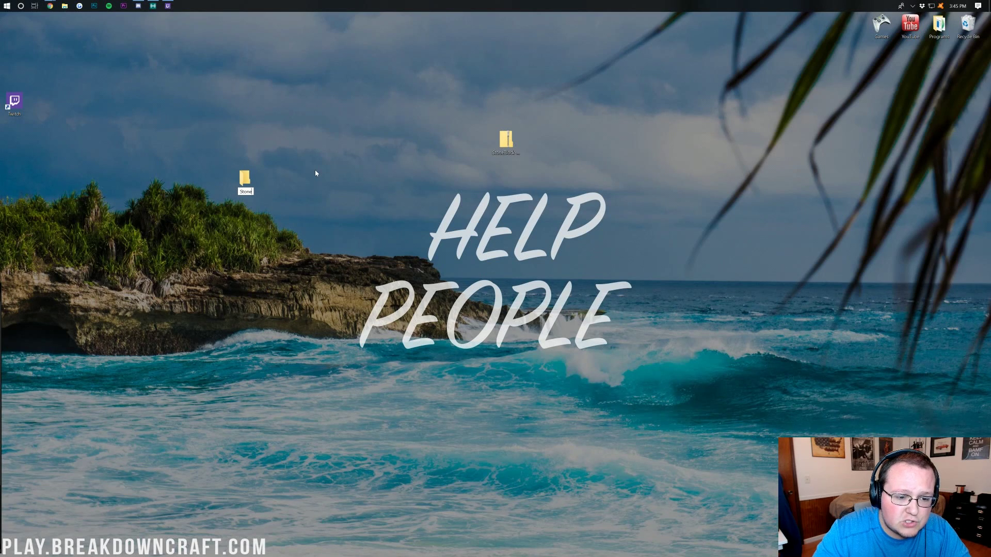
{"action": "type", "text": "block Server"}
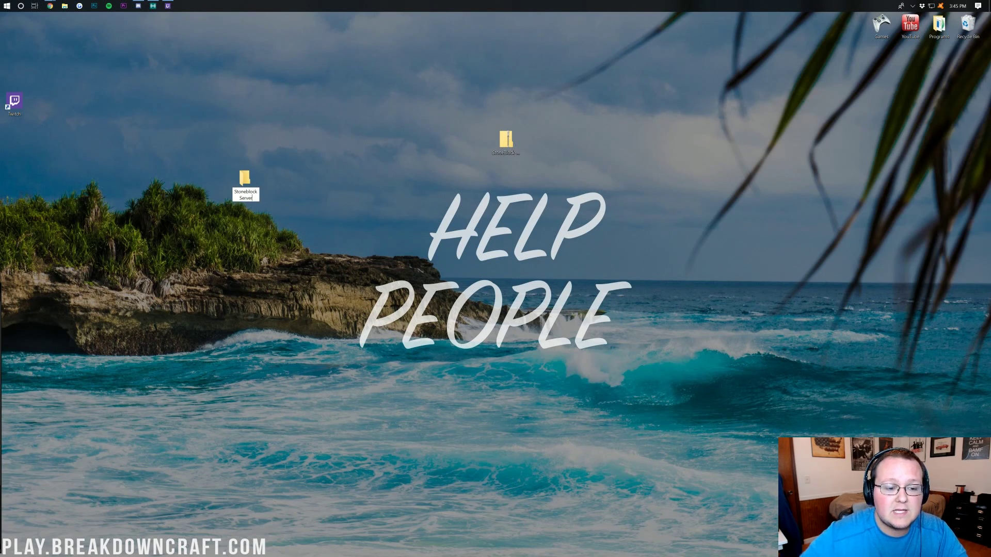
{"action": "key", "text": "Return"}
{"action": "left_click_drag", "start_coordinate": [265, 183], "coordinate": [265, 105]}
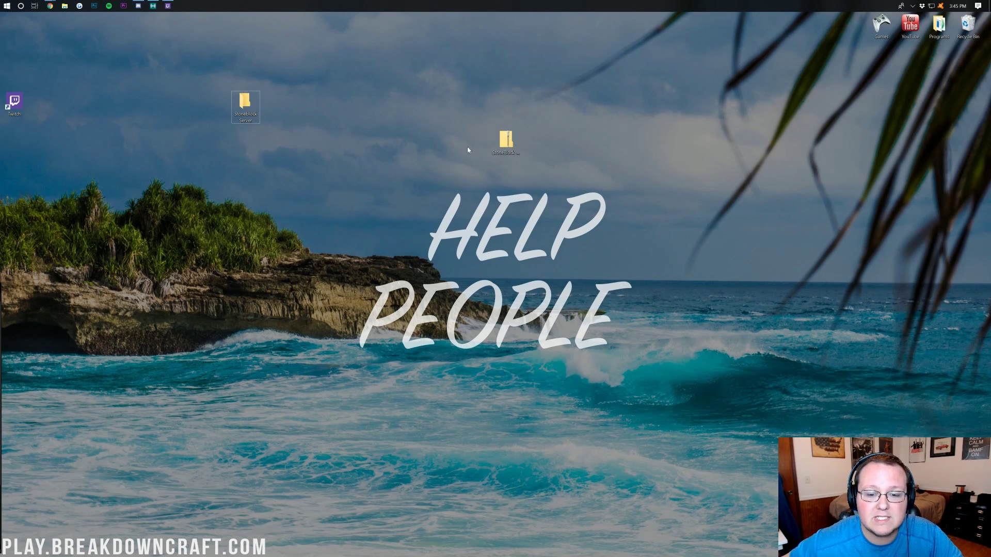
Copy all 14 files from the StoneBlock zip into the Stoneblock Server folder
{"action": "left_click_drag", "start_coordinate": [506, 150], "coordinate": [498, 118]}
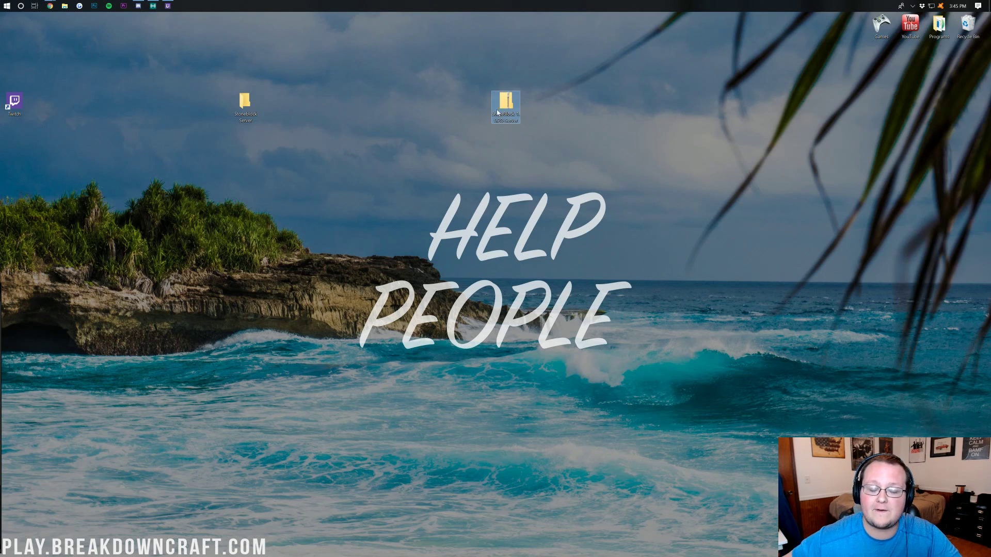
{"action": "double_click", "coordinate": [498, 112]}
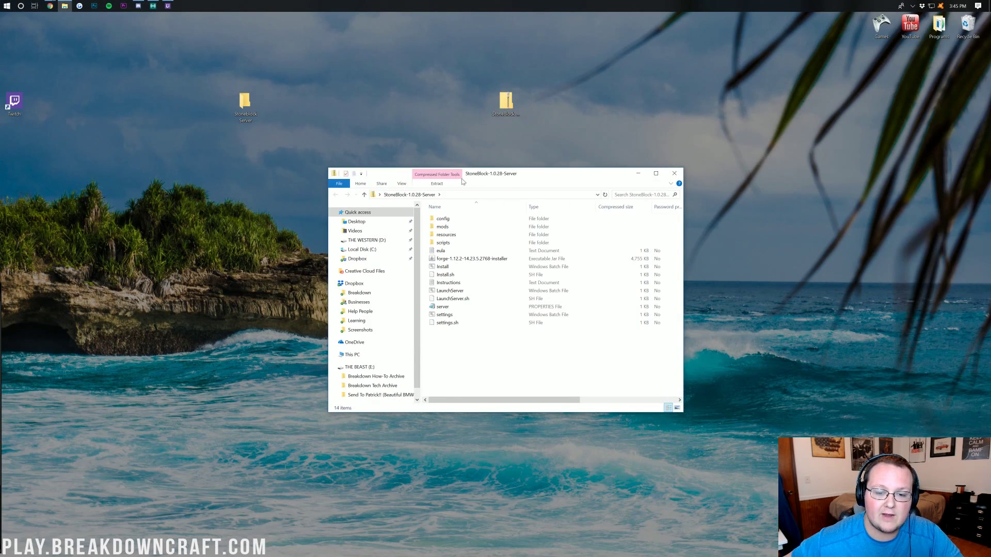
{"action": "left_click_drag", "start_coordinate": [473, 176], "coordinate": [476, 88]}
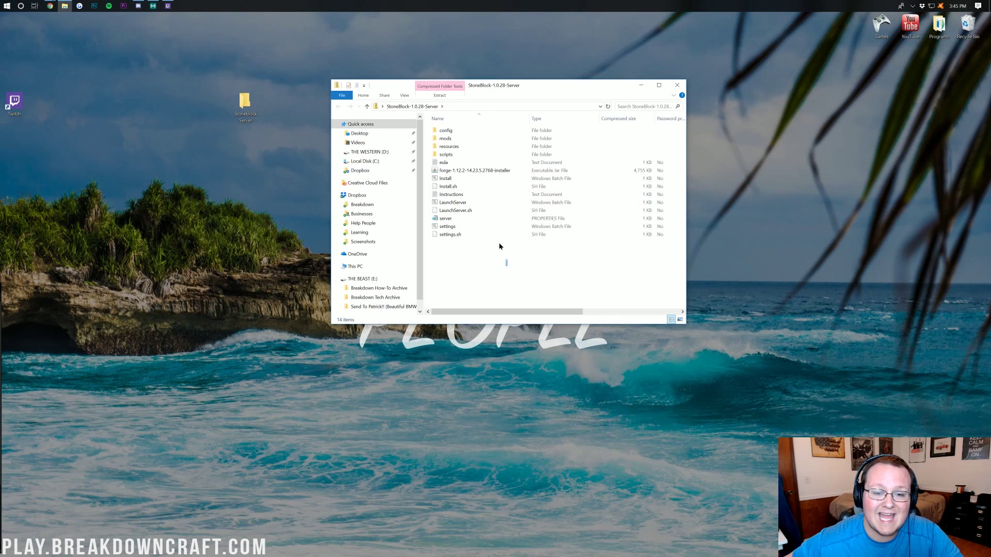
{"action": "left_click_drag", "start_coordinate": [499, 246], "coordinate": [472, 123]}
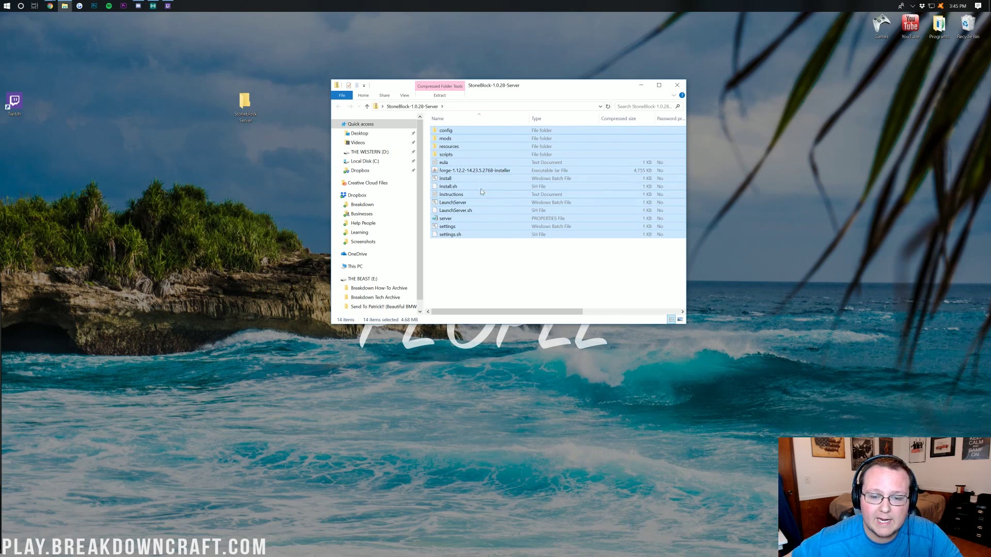
{"action": "left_click_drag", "start_coordinate": [497, 155], "coordinate": [238, 116]}
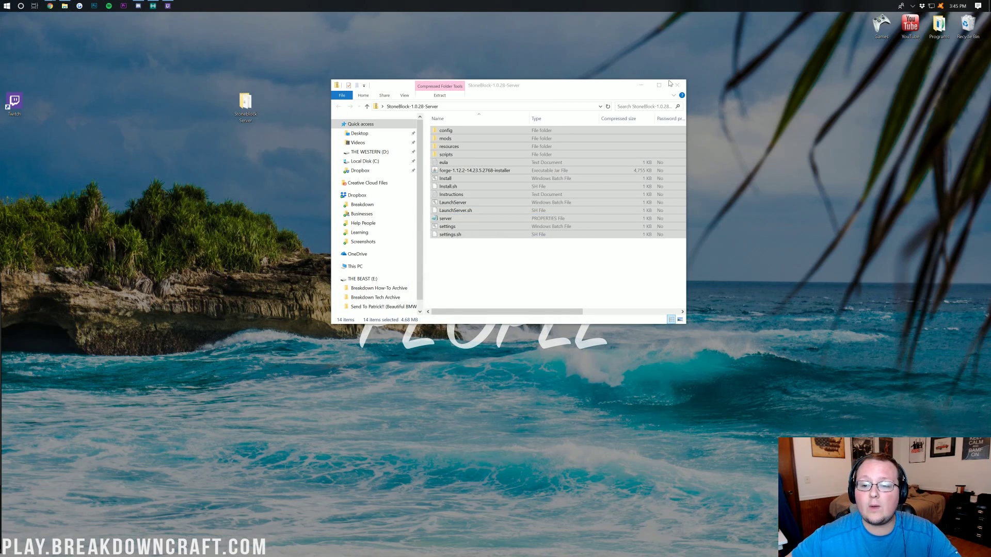
{"action": "left_click", "coordinate": [677, 84]}
Permanently delete the StoneBlock zip and move the Stoneblock Server folder to the desktop's top
{"action": "left_click", "coordinate": [502, 113]}
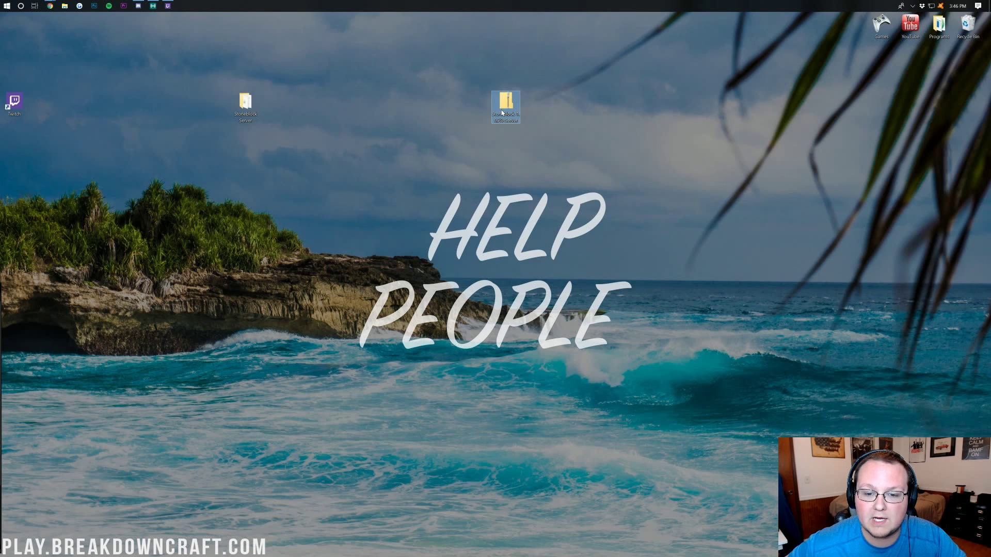
{"action": "left_click_drag", "start_coordinate": [500, 112], "coordinate": [966, 26]}
{"action": "left_click", "coordinate": [513, 287]}
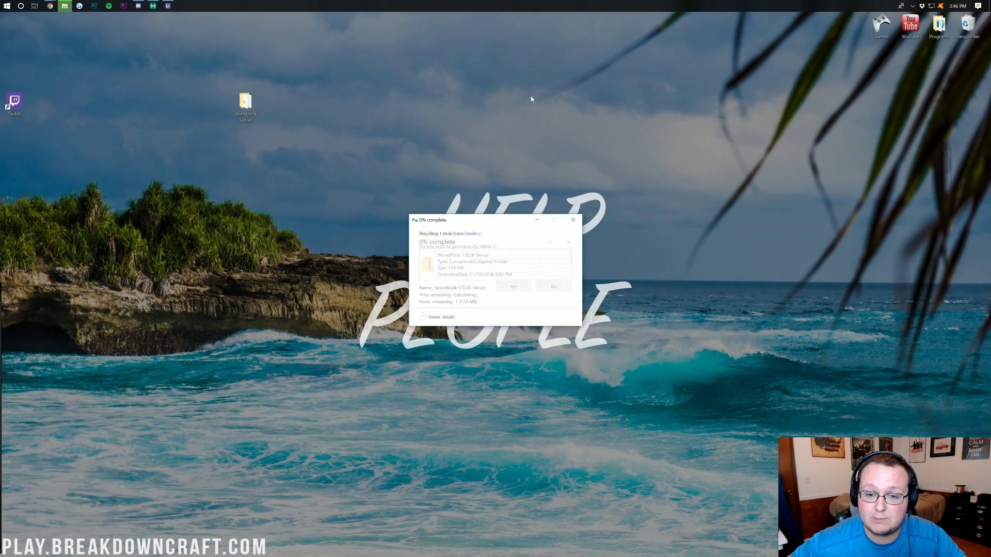
{"action": "left_click_drag", "start_coordinate": [248, 109], "coordinate": [487, 83]}
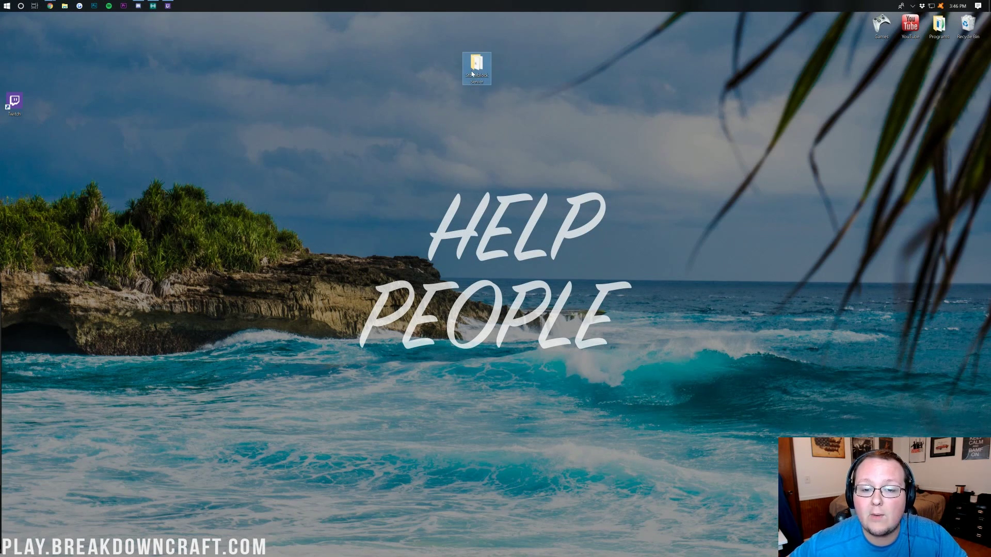
Change eula=false to eula=true in the Stoneblock Server eula file, save it, and close Notepad
{"action": "double_click", "coordinate": [470, 76]}
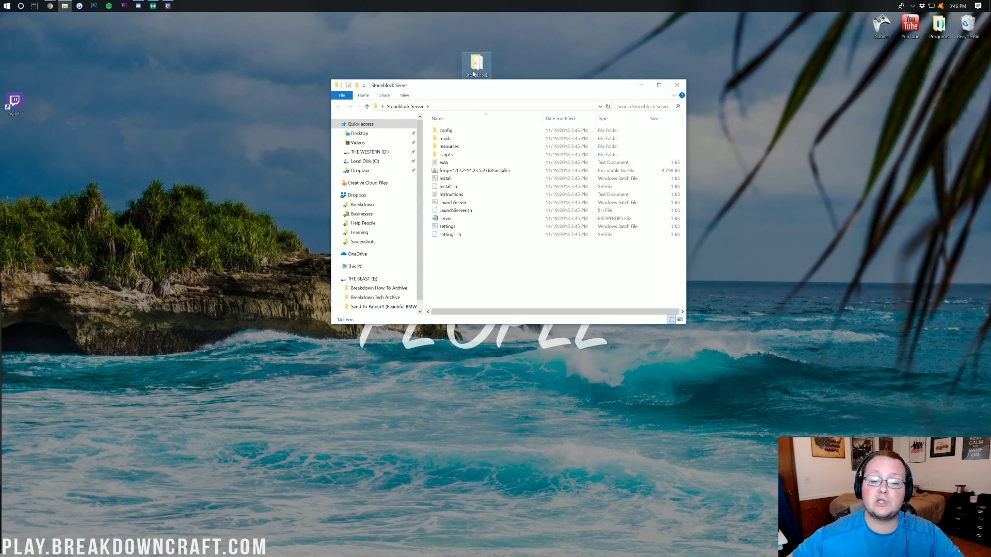
{"action": "left_click", "coordinate": [447, 163]}
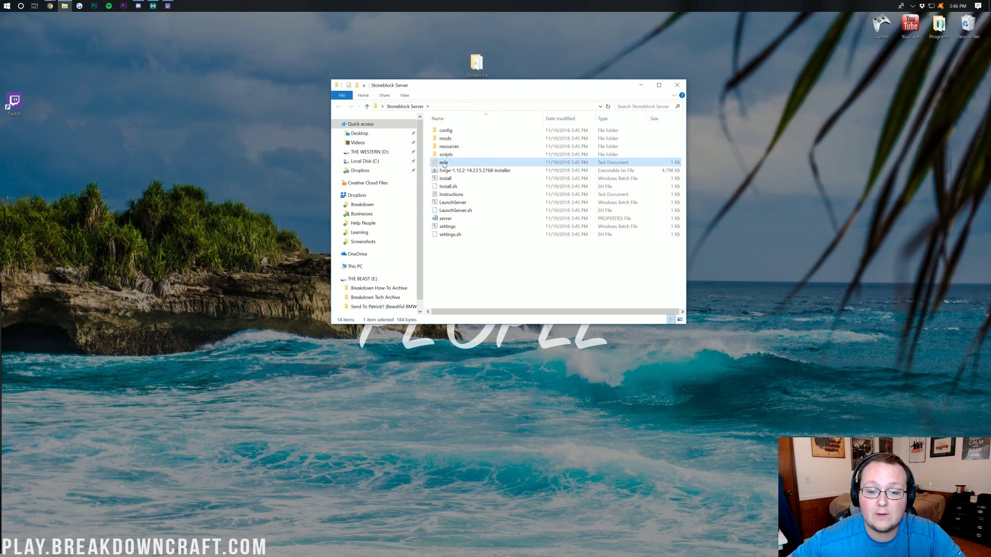
{"action": "double_click", "coordinate": [448, 163]}
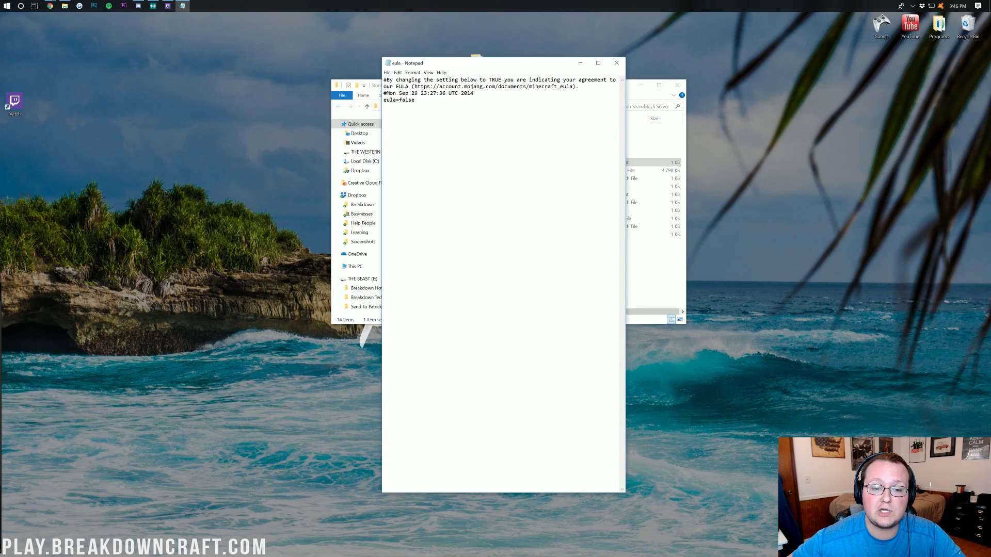
{"action": "double_click", "coordinate": [407, 100]}
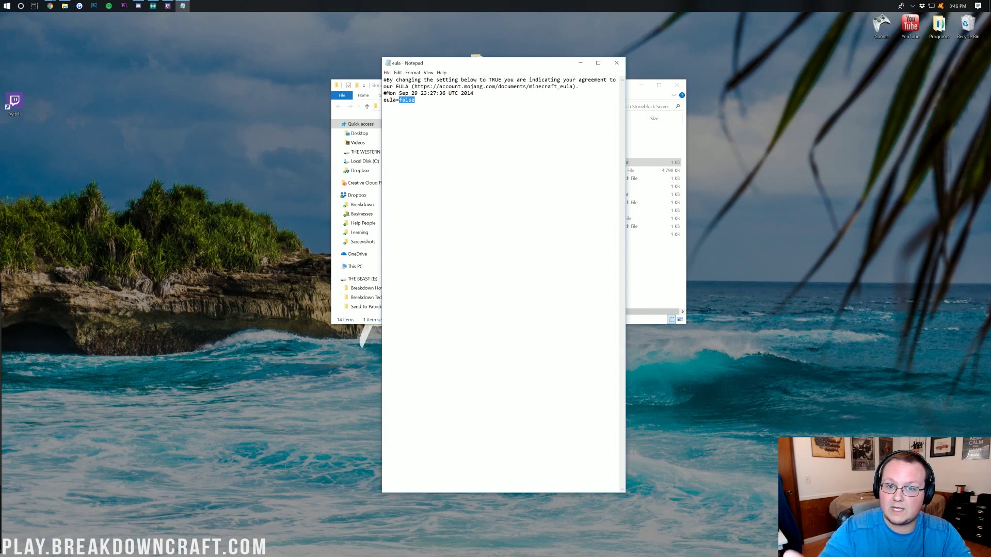
{"action": "type", "text": "tru"}
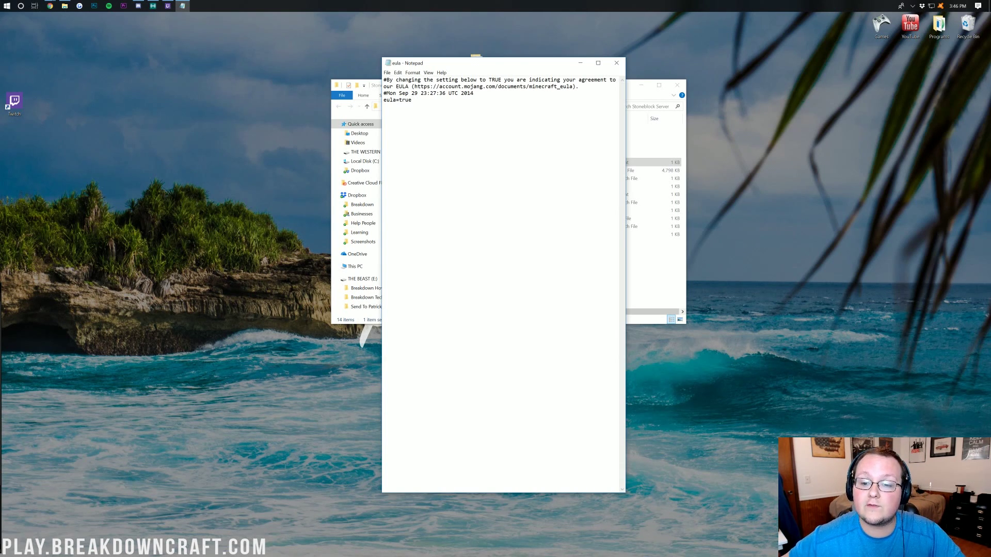
{"action": "left_click_drag", "start_coordinate": [572, 86], "coordinate": [416, 87]}
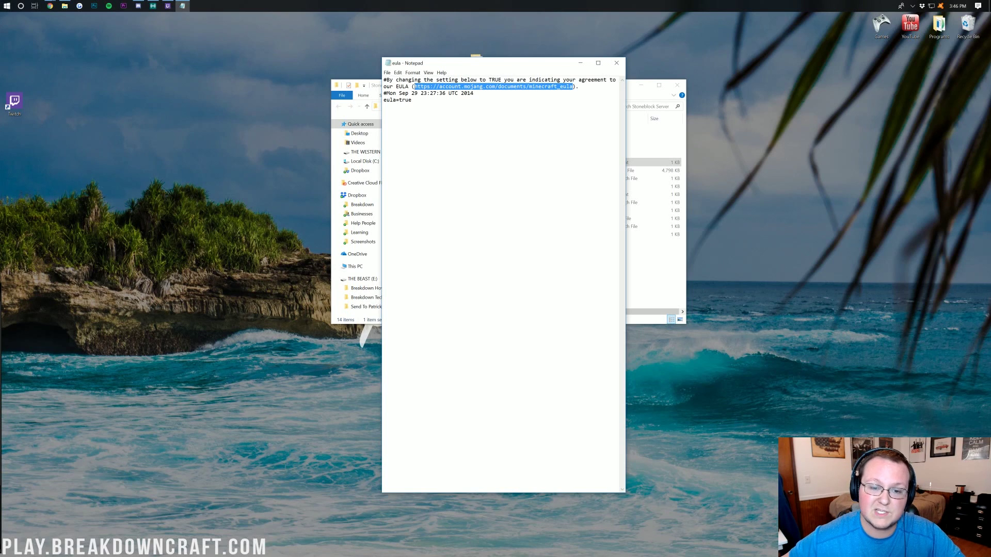
{"action": "left_click", "coordinate": [415, 86]}
{"action": "left_click", "coordinate": [387, 72]}
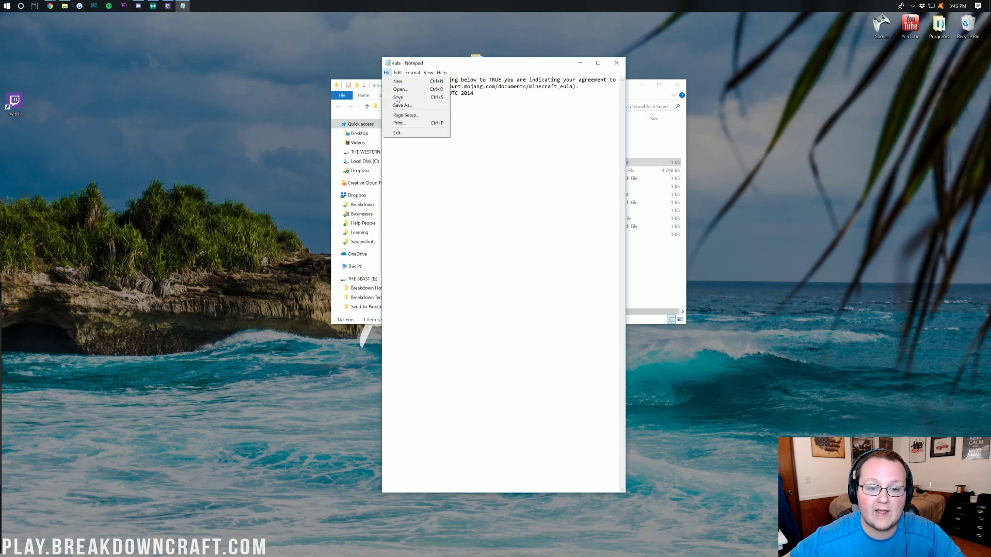
{"action": "left_click", "coordinate": [397, 98]}
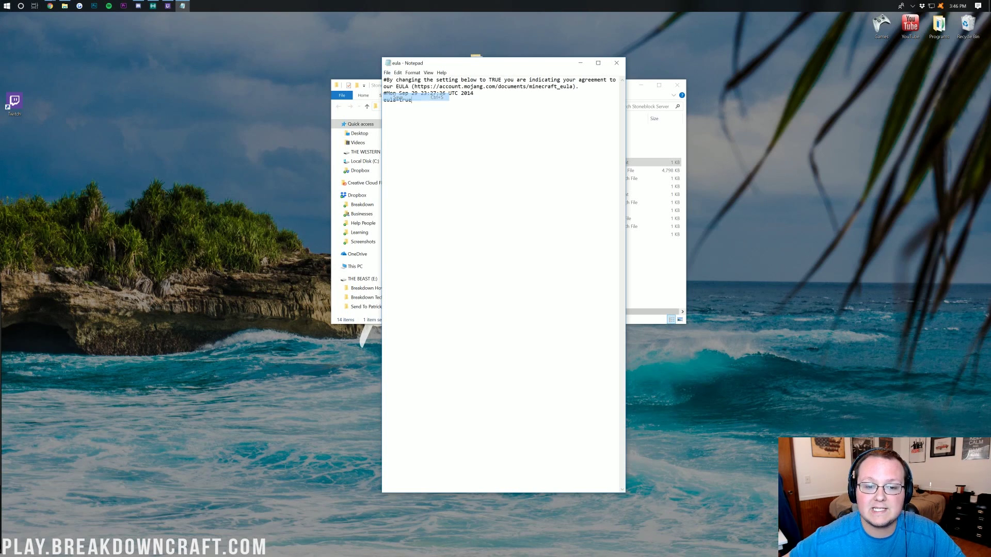
{"action": "left_click", "coordinate": [618, 63]}
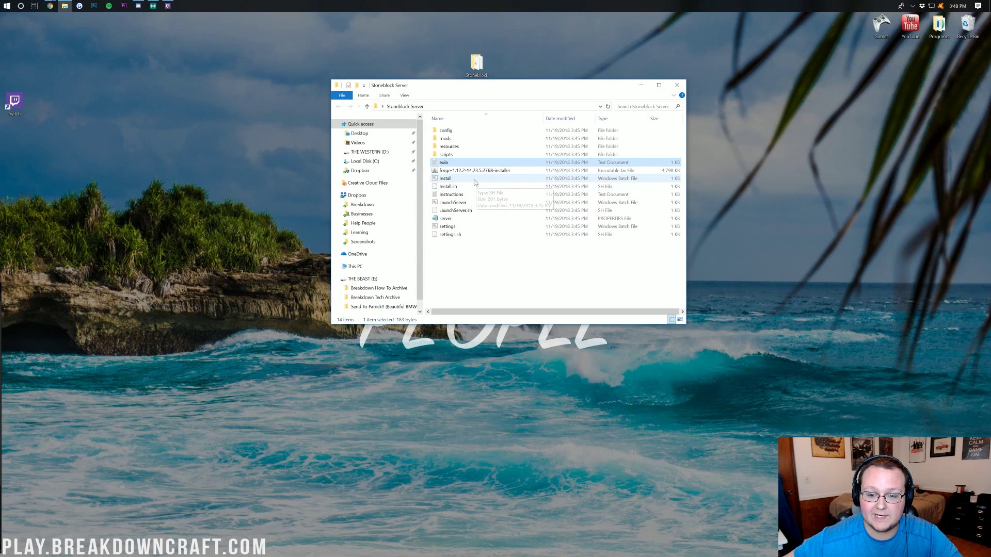
Run the Install batch file so Forge and minecraft_server.1.12.2 install into Stoneblock Server
{"action": "double_click", "coordinate": [445, 179]}
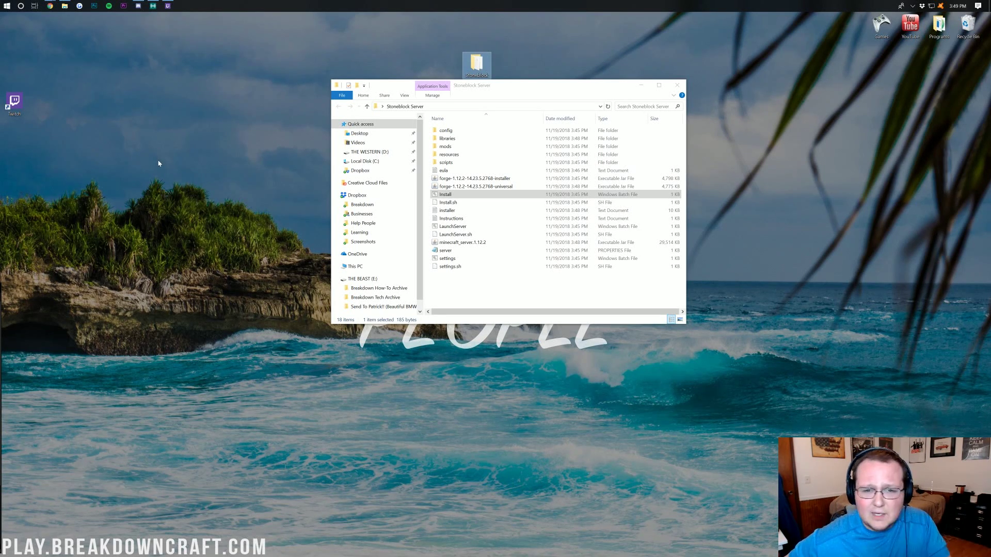
{"action": "mouse_move", "coordinate": [50, 7]}
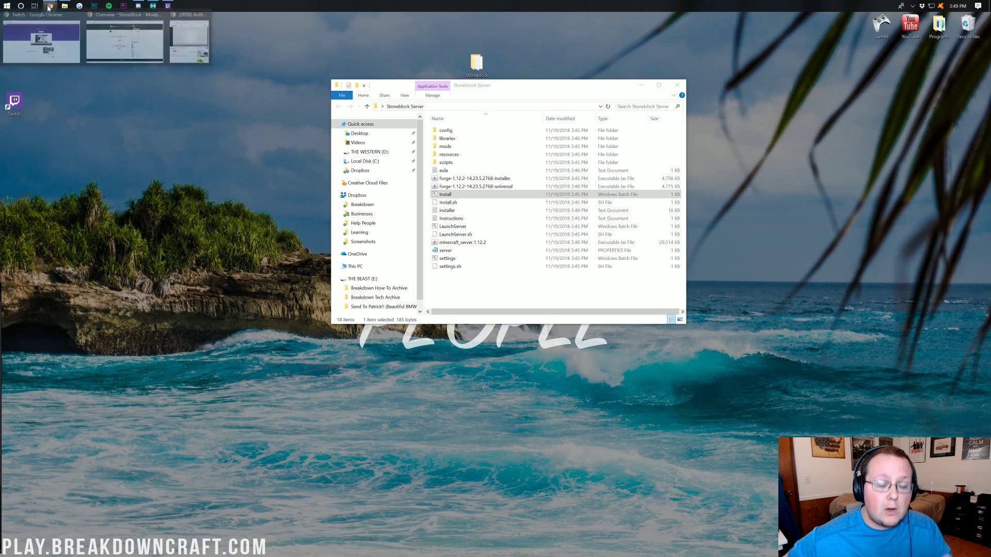
Read through the Java SE Development Kit guide in Chrome
{"action": "left_click", "coordinate": [108, 59]}
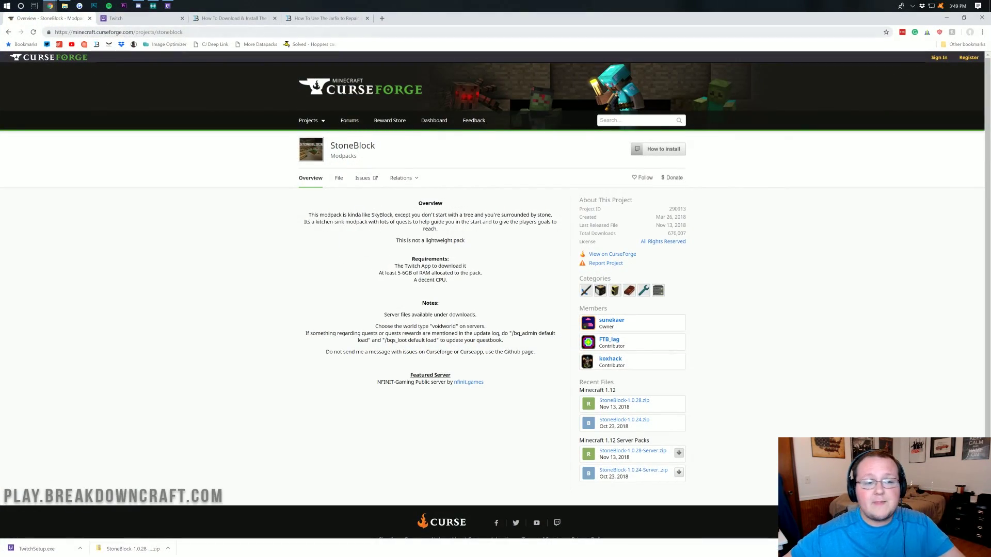
{"action": "left_click", "coordinate": [232, 18]}
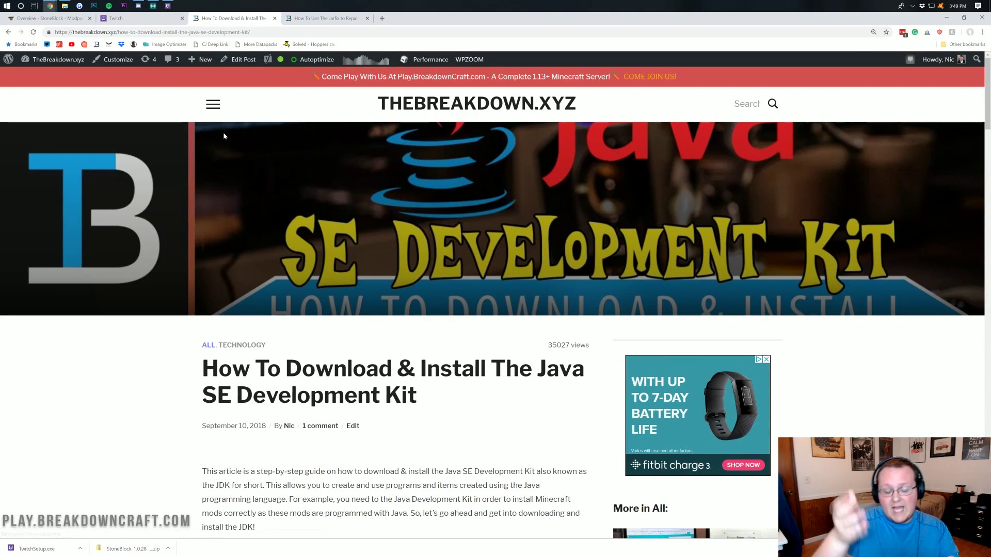
{"action": "scroll", "coordinate": [495, 309], "scroll_direction": "down", "scroll_amount": 3}
{"action": "scroll", "coordinate": [370, 198], "scroll_direction": "down", "scroll_amount": 12}
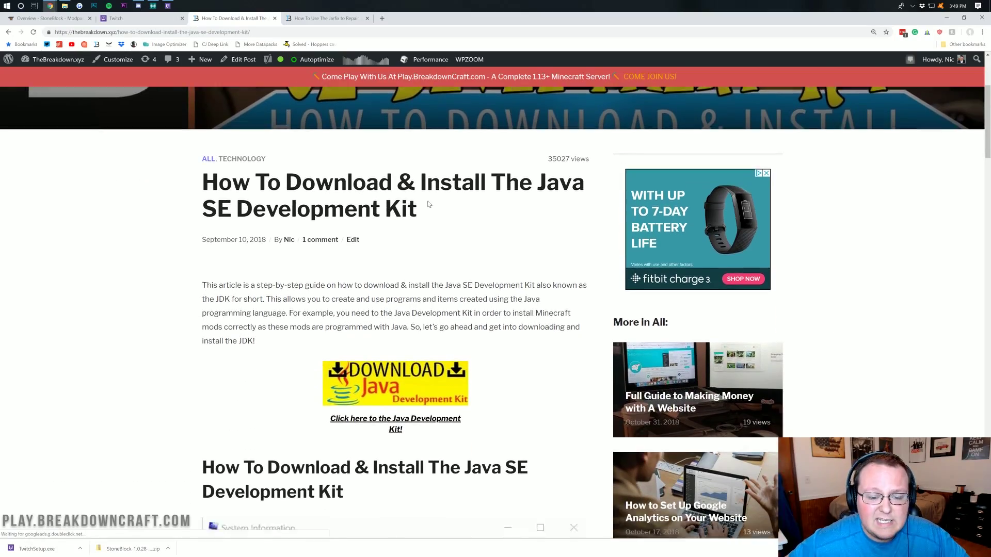
{"action": "scroll", "coordinate": [371, 198], "scroll_direction": "down", "scroll_amount": 15}
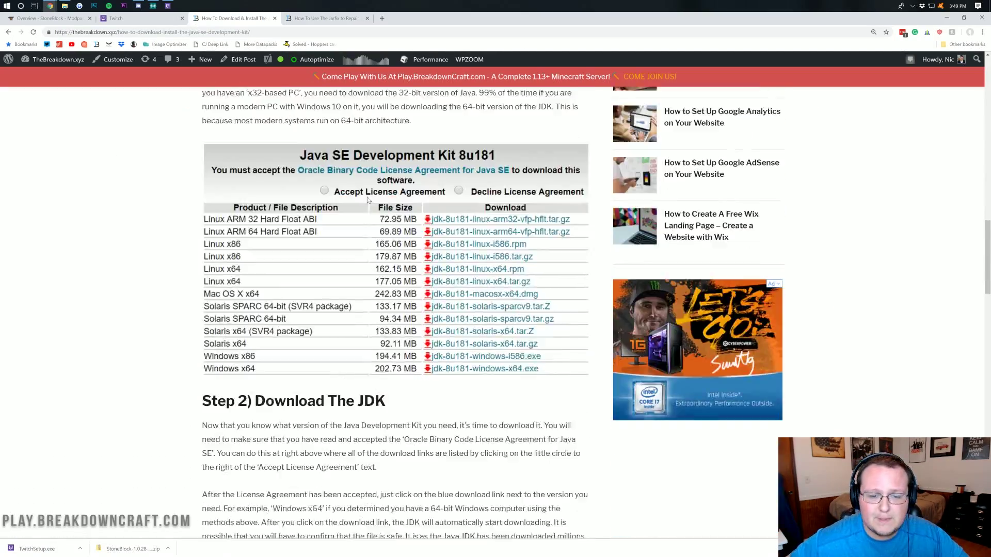
{"action": "scroll", "coordinate": [367, 205], "scroll_direction": "up", "scroll_amount": 20}
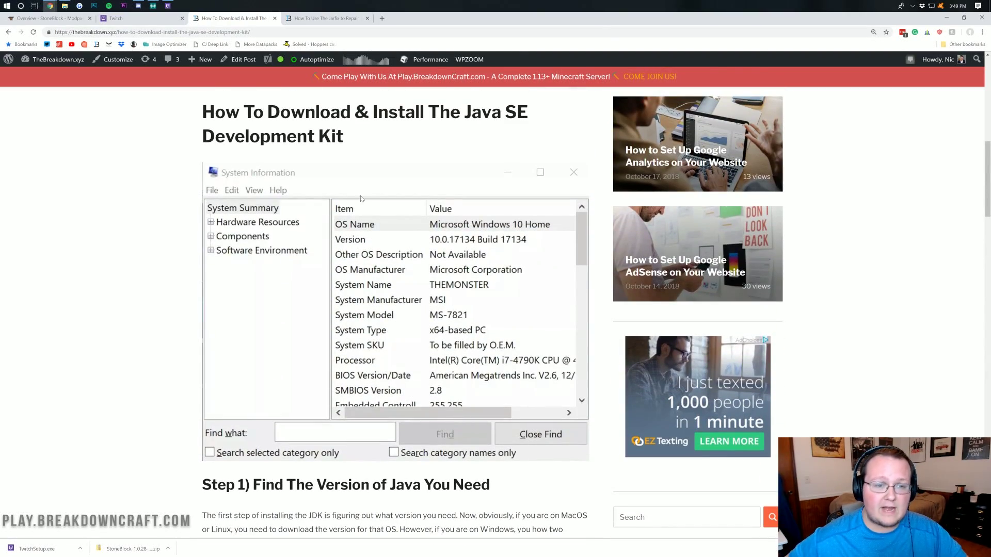
{"action": "scroll", "coordinate": [395, 309], "scroll_direction": "up", "scroll_amount": 5}
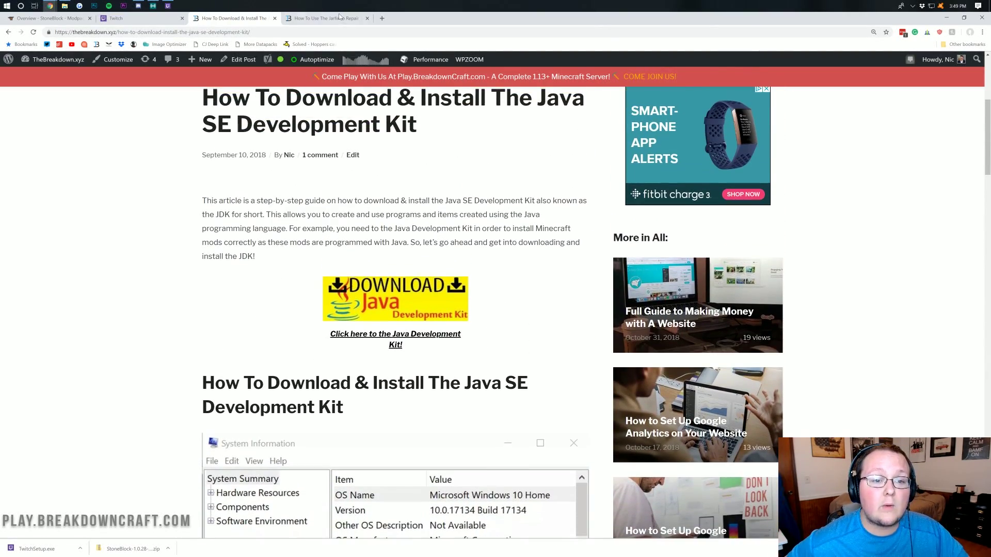
Read the Jarfix repair article, then minimize Chrome to show the Stoneblock Server folder
{"action": "left_click", "coordinate": [339, 17]}
{"action": "scroll", "coordinate": [531, 350], "scroll_direction": "down", "scroll_amount": 6}
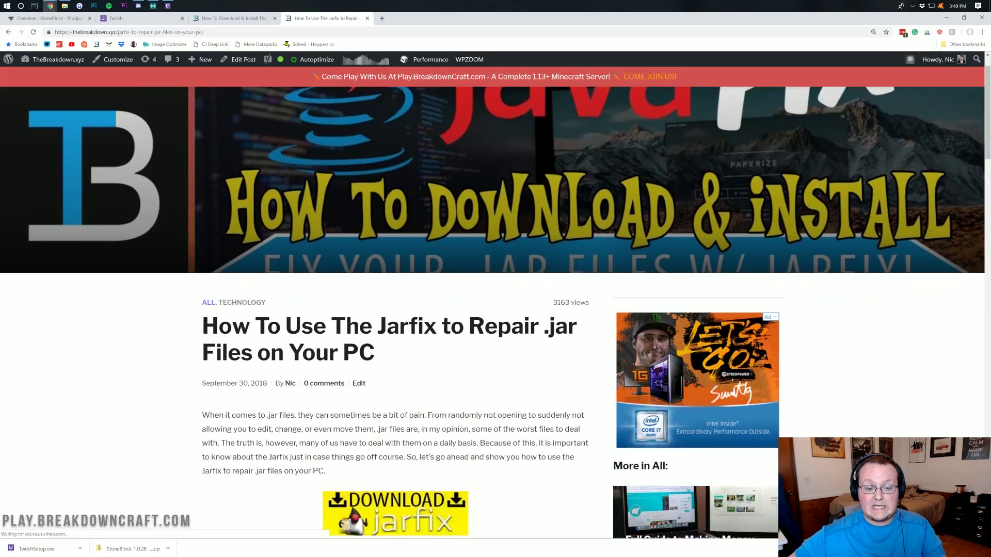
{"action": "scroll", "coordinate": [343, 226], "scroll_direction": "up", "scroll_amount": 5}
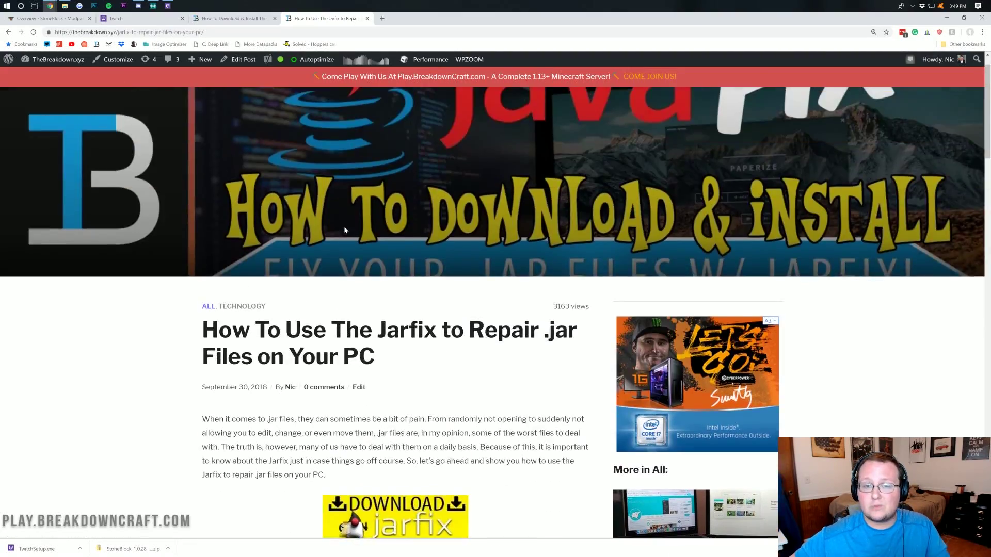
{"action": "scroll", "coordinate": [344, 226], "scroll_direction": "down", "scroll_amount": 20}
{"action": "scroll", "coordinate": [440, 245], "scroll_direction": "up", "scroll_amount": 6}
{"action": "scroll", "coordinate": [441, 244], "scroll_direction": "up", "scroll_amount": 7}
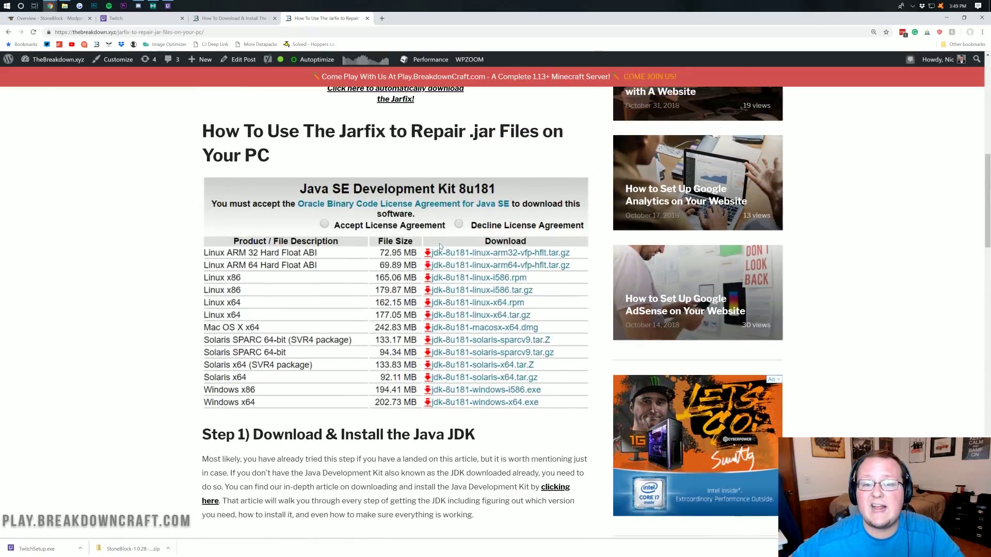
{"action": "left_click", "coordinate": [946, 18]}
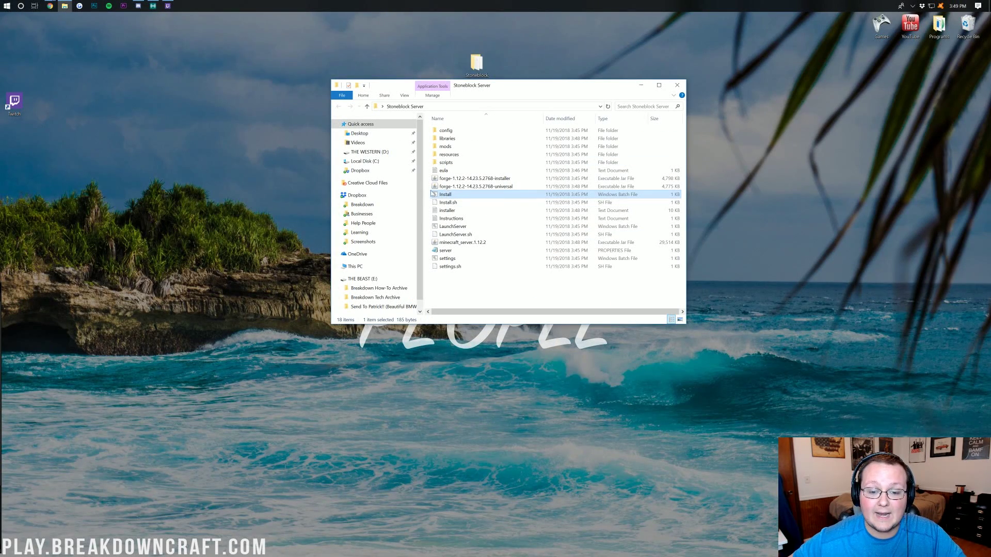
Open the Stoneblock server.properties file in Notepad++ after briefly viewing it in Notepad
{"action": "left_click", "coordinate": [469, 252]}
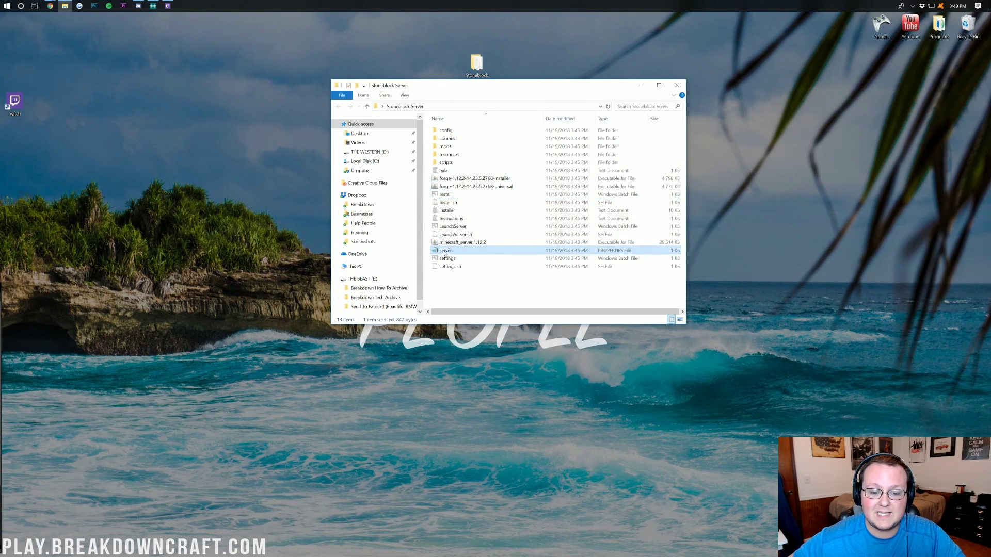
{"action": "right_click", "coordinate": [444, 253]}
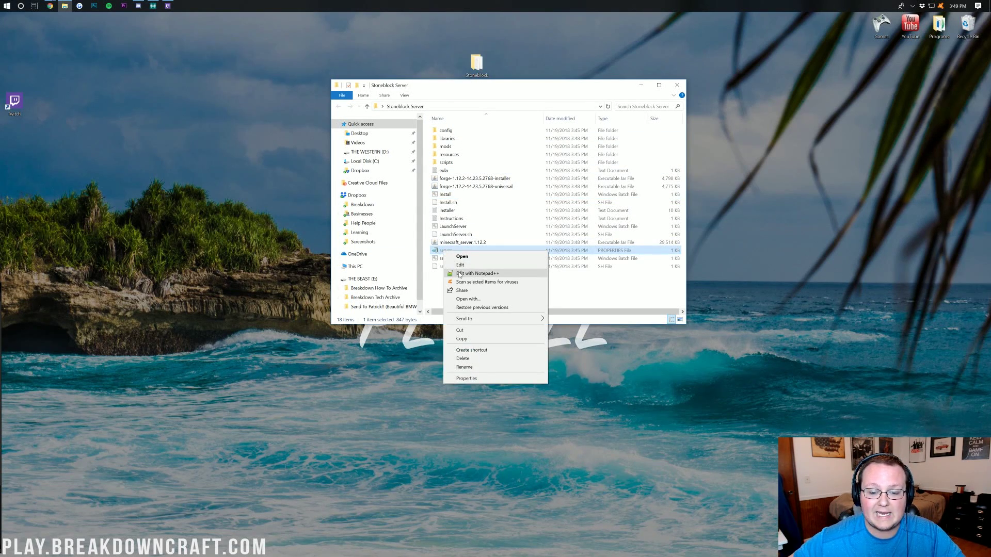
{"action": "left_click", "coordinate": [460, 265]}
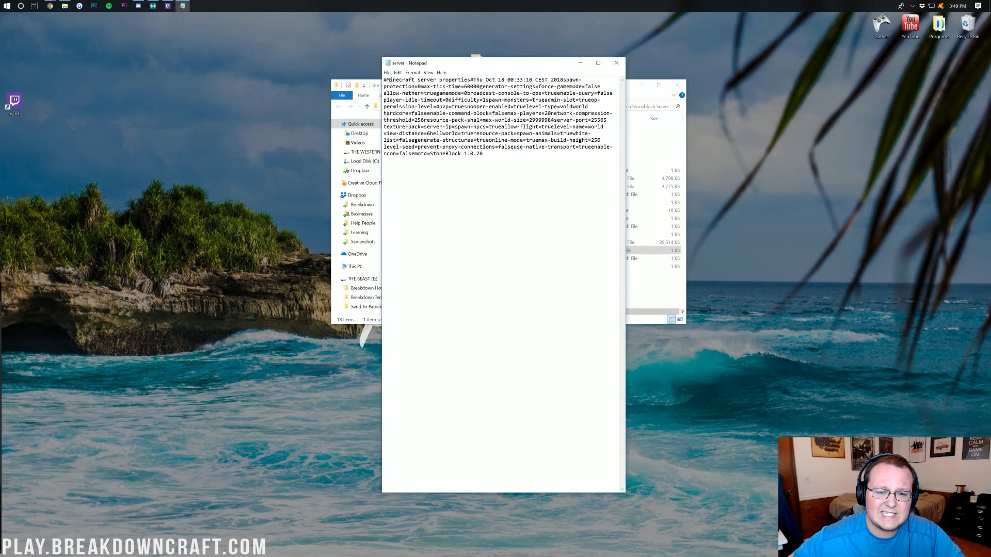
{"action": "left_click", "coordinate": [616, 62]}
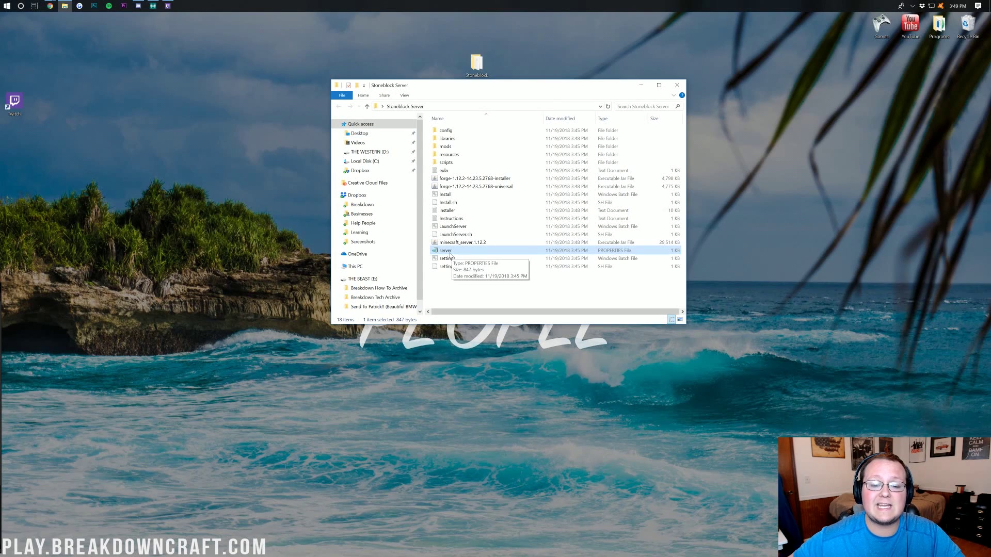
{"action": "right_click", "coordinate": [454, 252]}
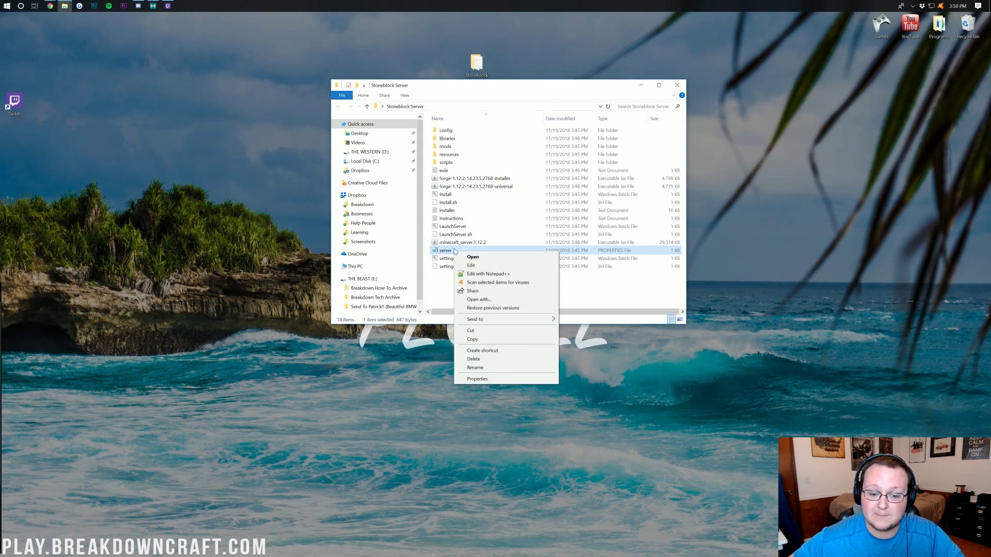
{"action": "left_click", "coordinate": [481, 276]}
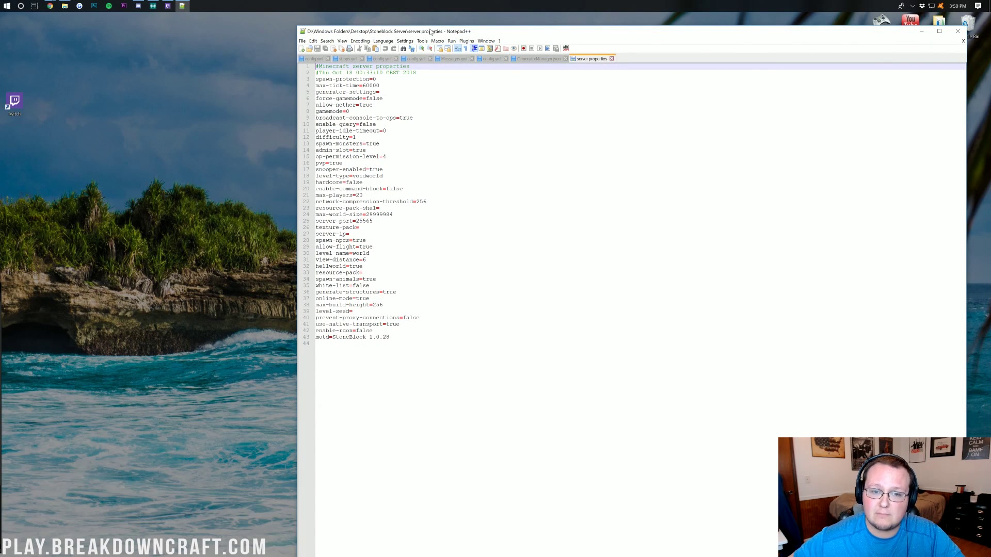
Stretch Notepad++ to full screen height, retype level-type as voidworld, and select the server-ip line
{"action": "left_click_drag", "start_coordinate": [430, 25], "coordinate": [423, 8]}
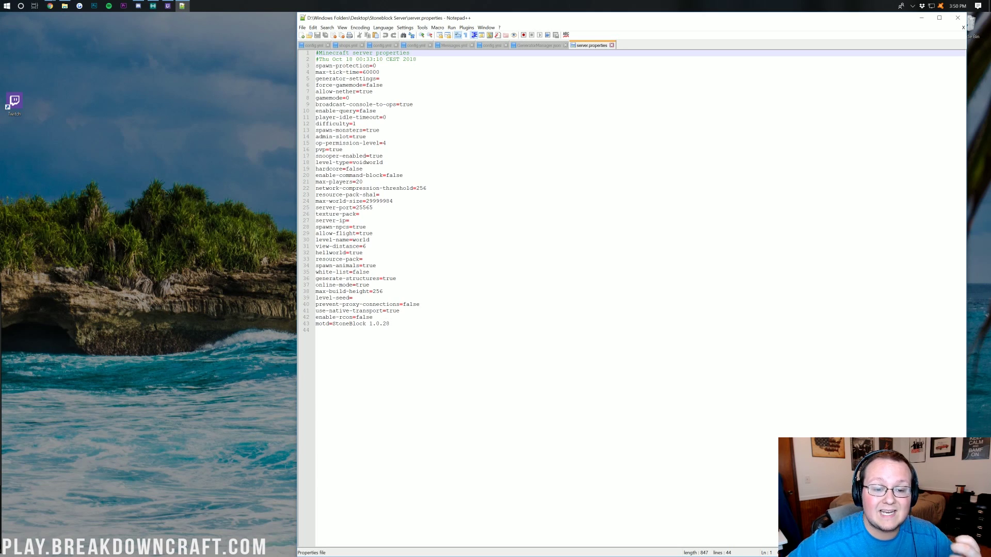
{"action": "left_click_drag", "start_coordinate": [383, 162], "coordinate": [323, 162]}
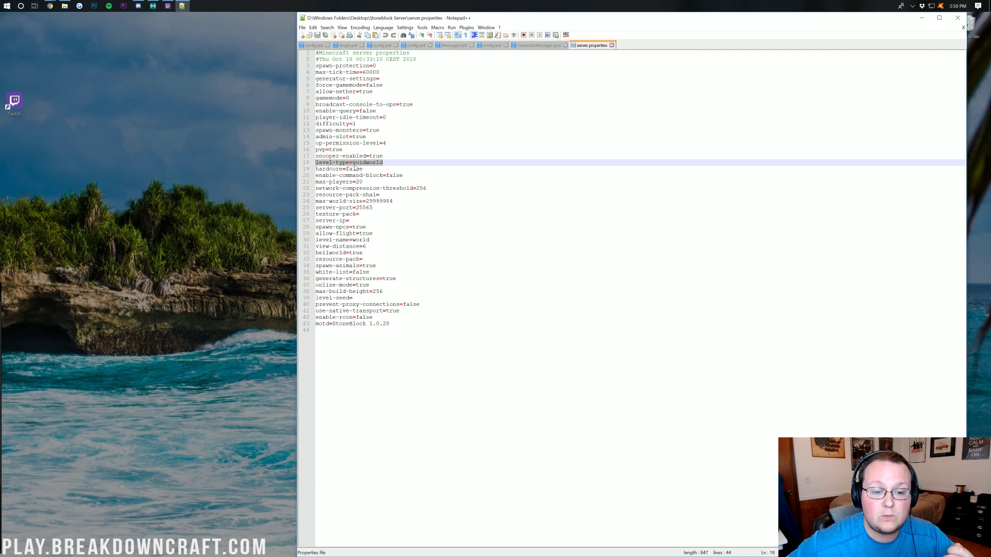
{"action": "left_click", "coordinate": [360, 162]}
{"action": "double_click", "coordinate": [367, 163]}
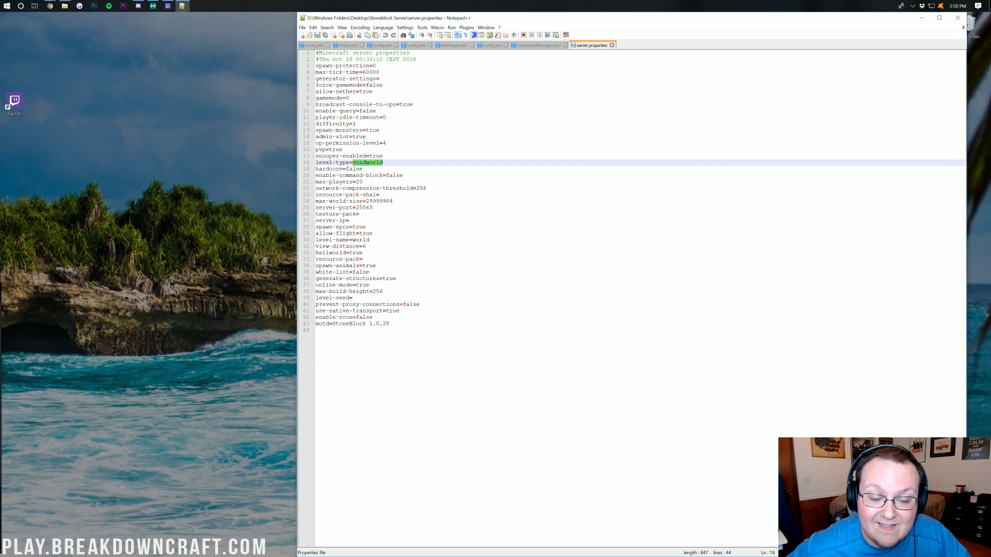
{"action": "type", "text": "void"}
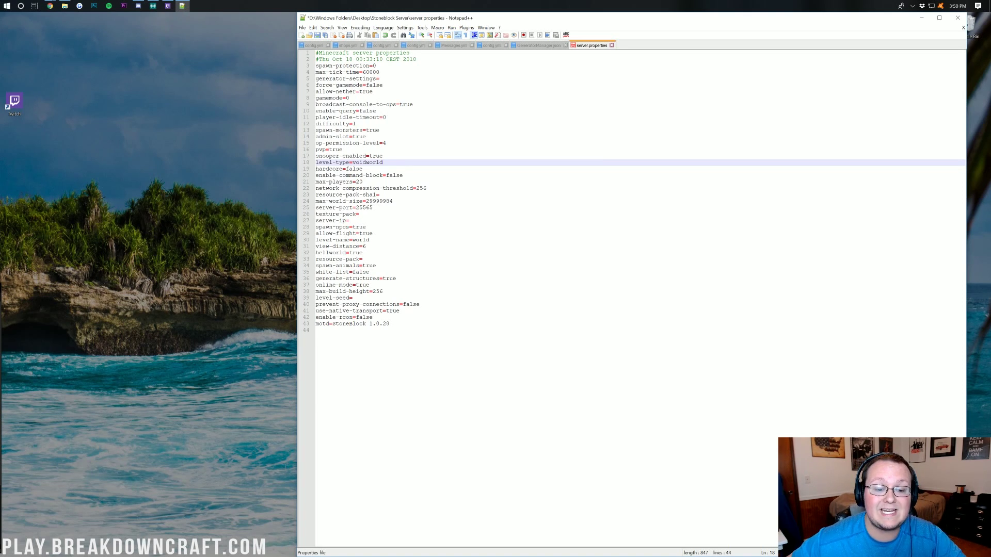
{"action": "left_click_drag", "start_coordinate": [350, 221], "coordinate": [317, 221]}
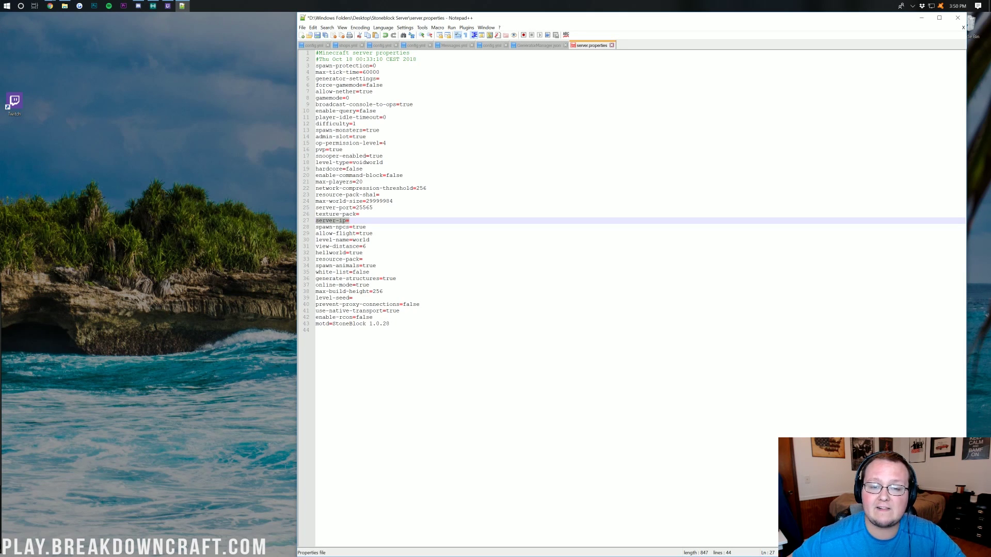
Run ipconfig in an administrator Command Prompt and set server-ip=192.168.1.123 in server.properties
{"action": "left_click", "coordinate": [6, 6]}
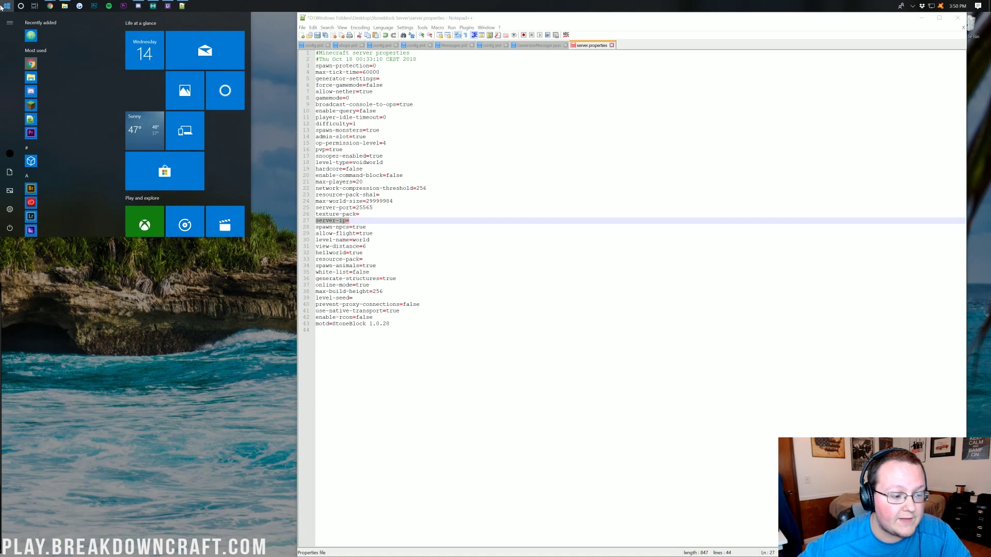
{"action": "type", "text": "cmd"}
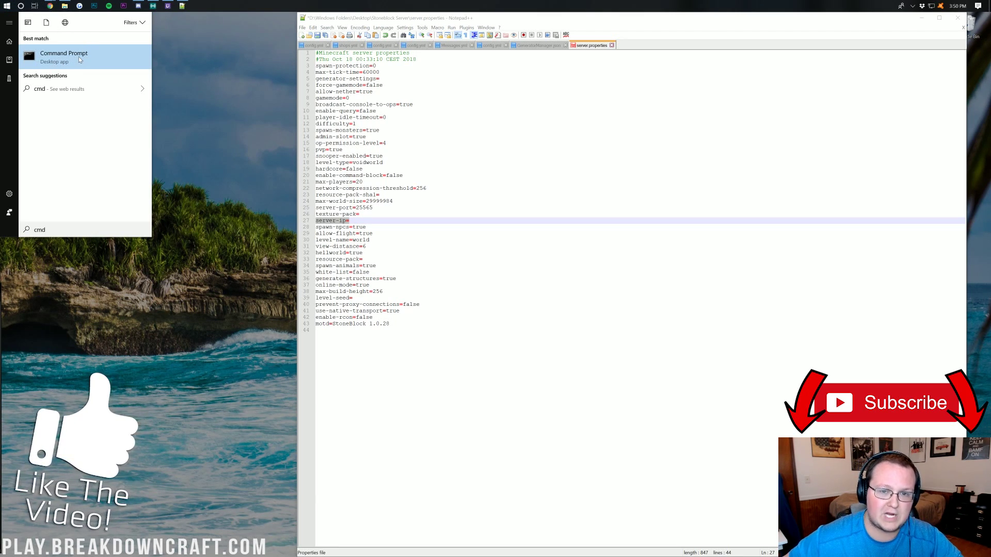
{"action": "right_click", "coordinate": [78, 58]}
{"action": "left_click", "coordinate": [78, 65]}
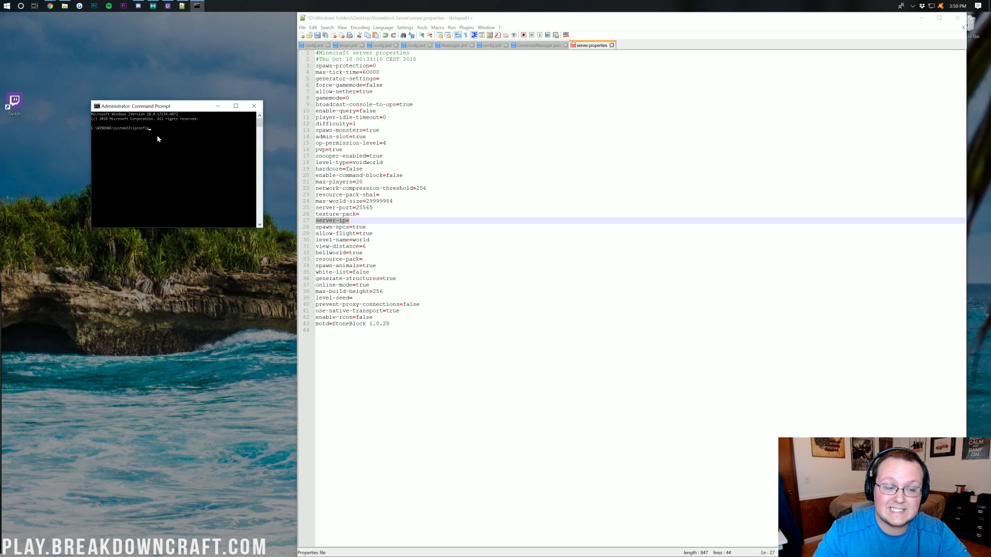
{"action": "key", "text": "Return"}
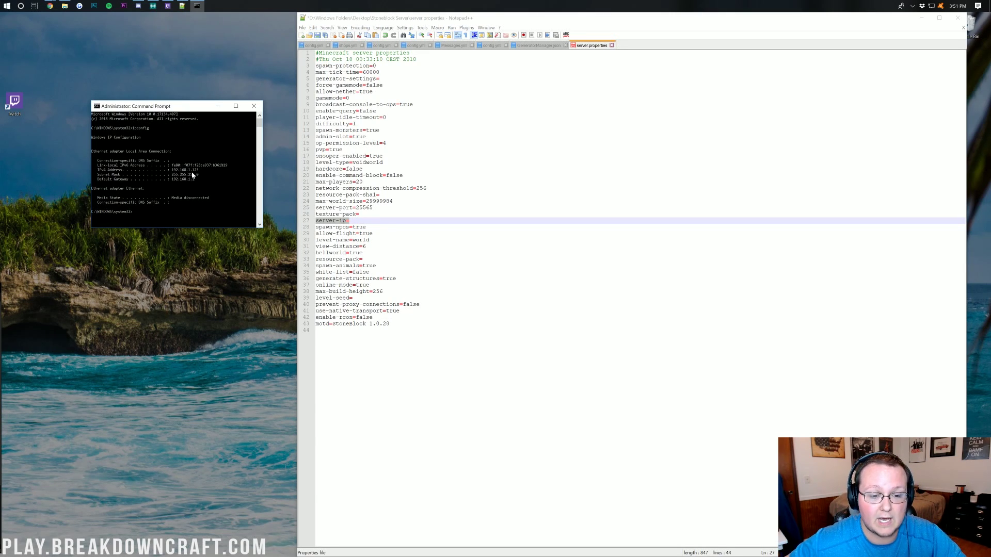
{"action": "key", "text": "alt+Tab"}
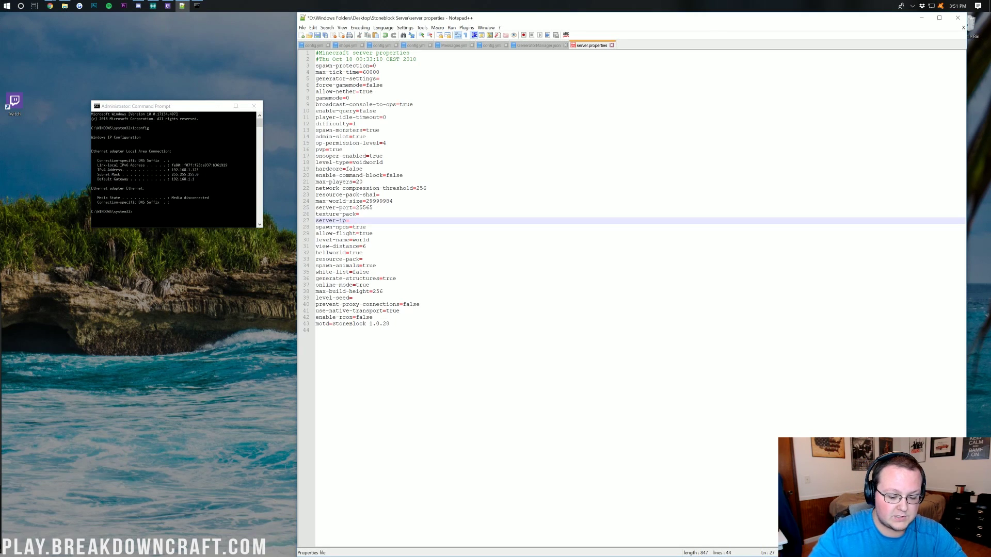
{"action": "type", "text": "192.168.1.123"}
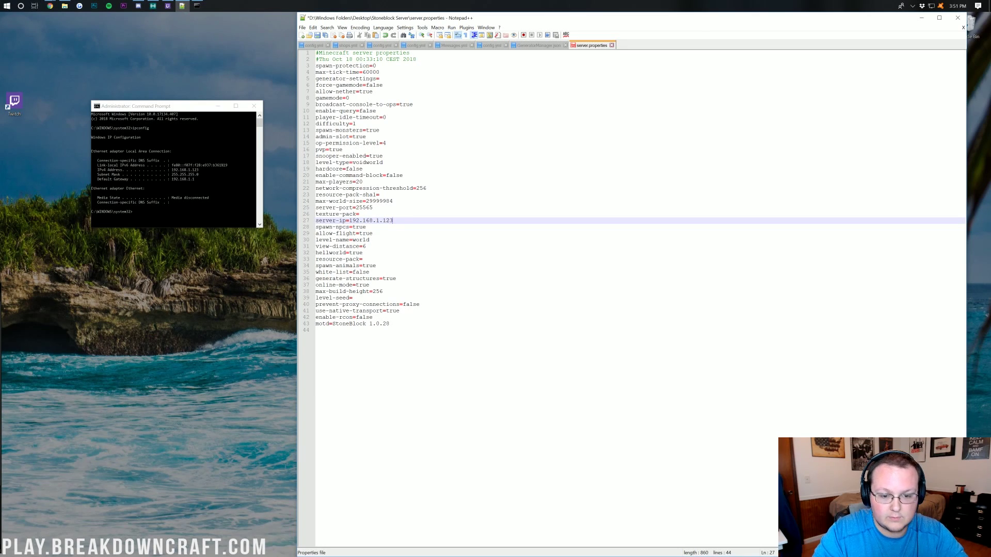
Save server.properties in Notepad++ and select LaunchServer.bat in the Stoneblock Server folder
{"action": "left_click", "coordinate": [302, 27]}
{"action": "left_click", "coordinate": [331, 85]}
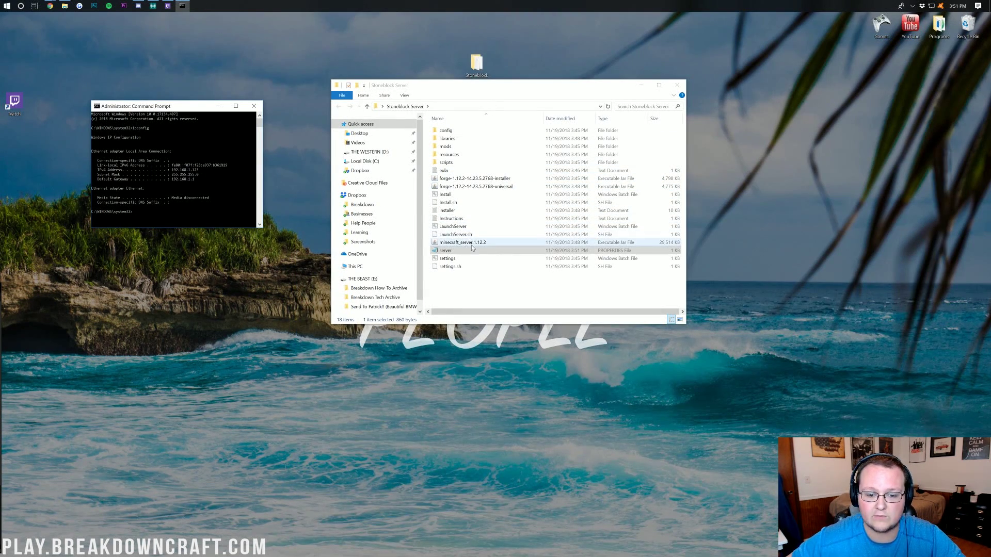
{"action": "left_click", "coordinate": [467, 303]}
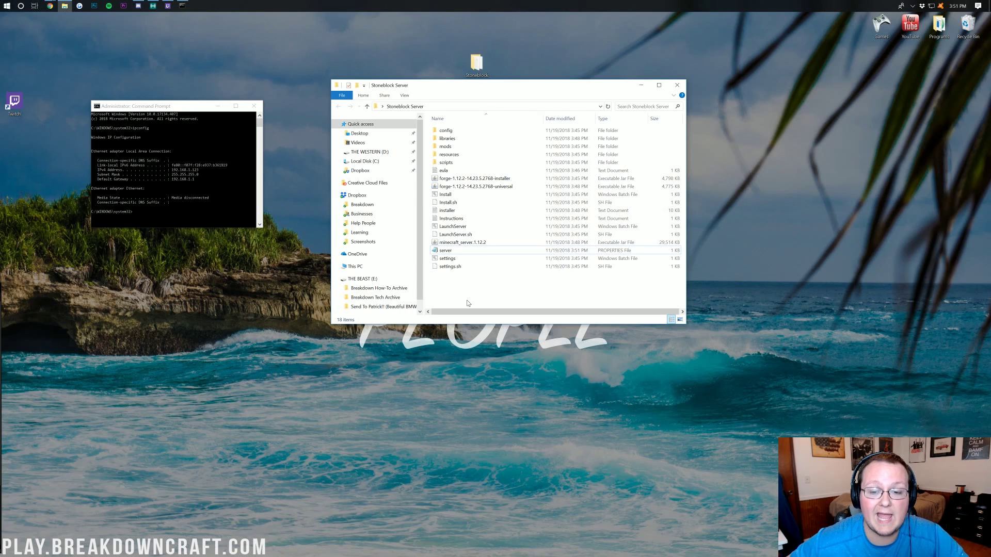
{"action": "left_click", "coordinate": [457, 228]}
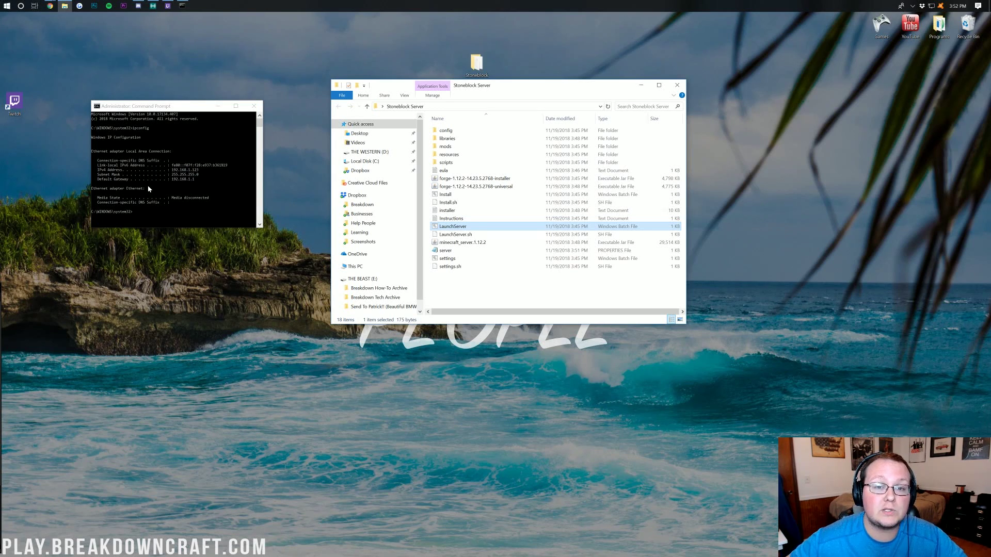
{"action": "left_click", "coordinate": [50, 6]}
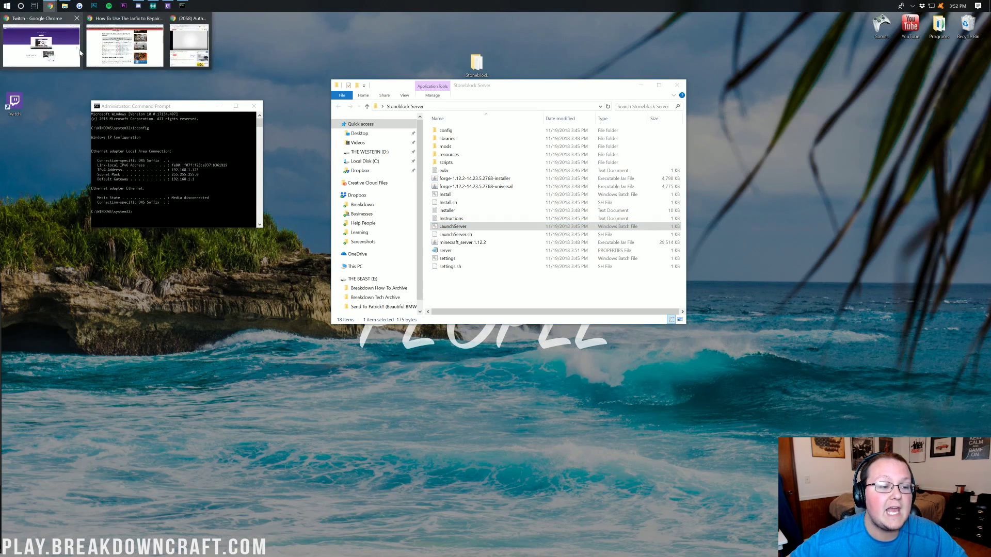
Load the router sign-in page at 192.168.1.1 in a new Chrome tab and review the ipconfig output
{"action": "left_click", "coordinate": [126, 58]}
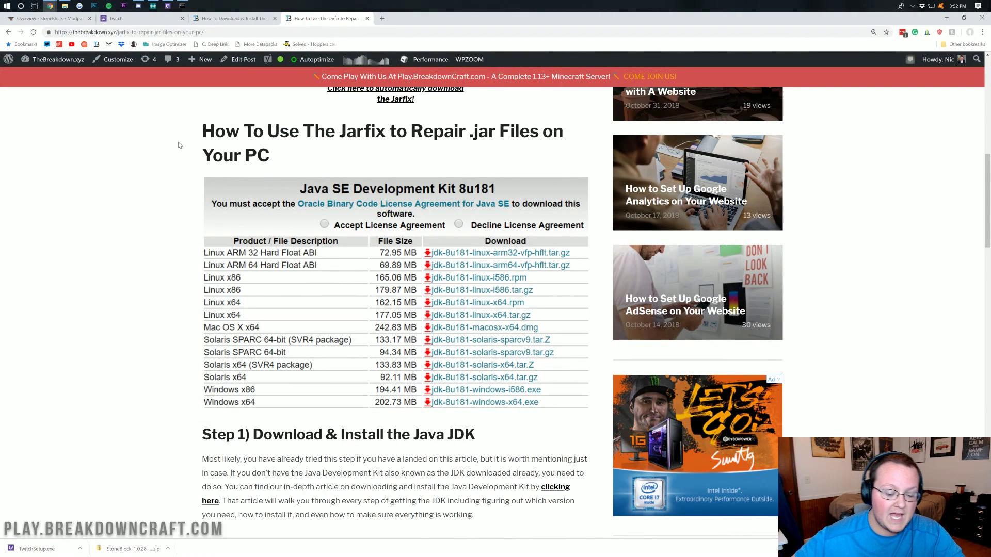
{"action": "key", "text": "ctrl+t"}
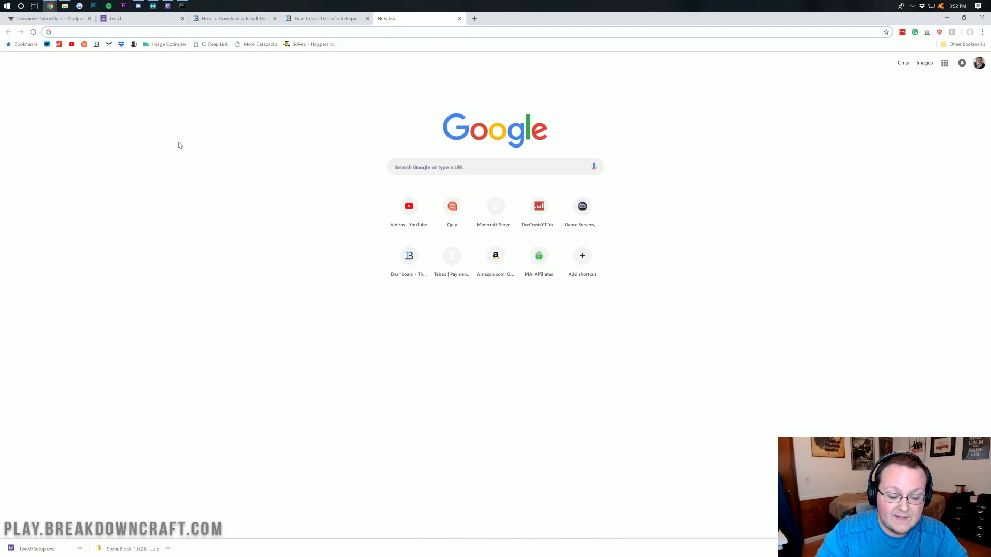
{"action": "type", "text": "19"}
{"action": "key", "text": "Right"}
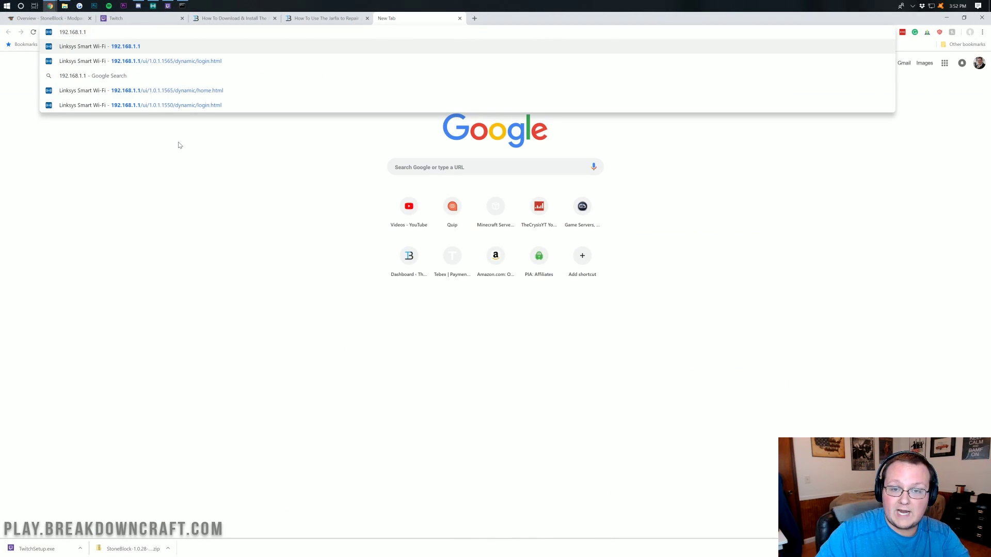
{"action": "key", "text": "Return"}
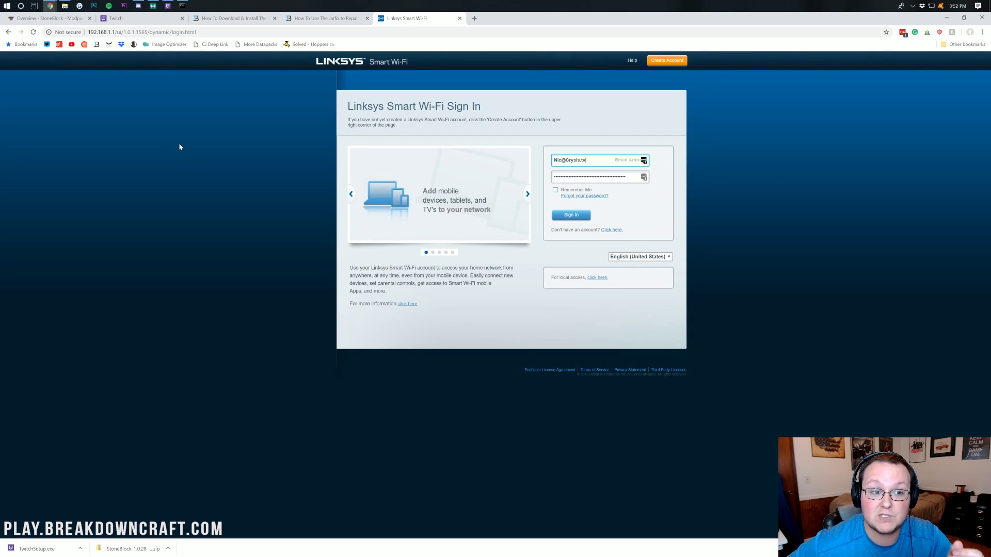
{"action": "left_click", "coordinate": [183, 6]}
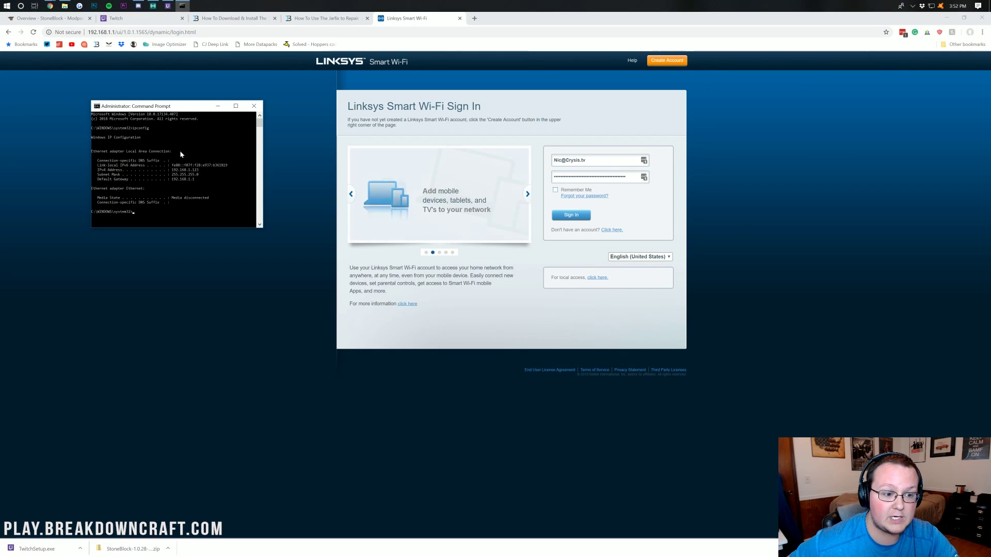
{"action": "scroll", "coordinate": [178, 179], "scroll_direction": "down", "scroll_amount": 2}
{"action": "scroll", "coordinate": [167, 172], "scroll_direction": "up", "scroll_amount": 1}
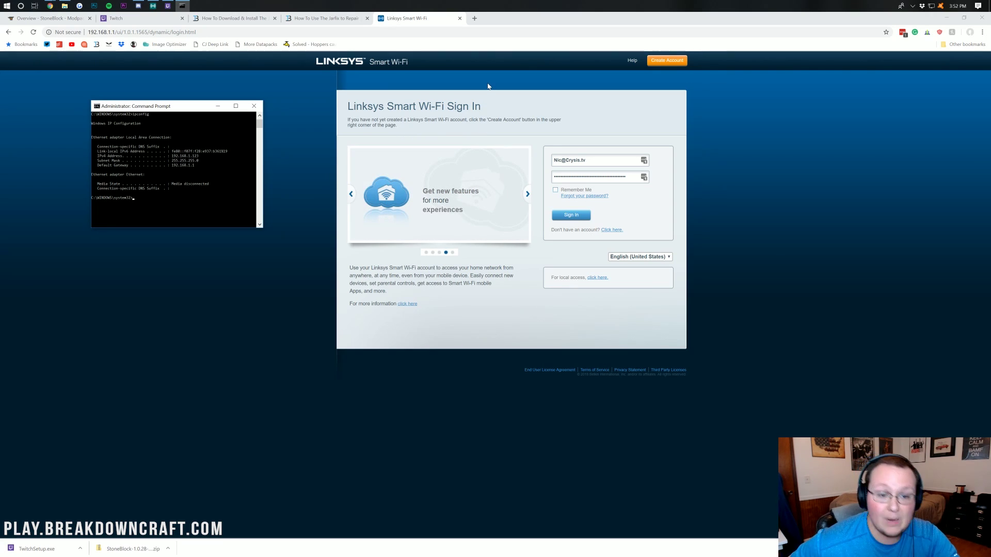
Load the thebreakdown.xyz/routerpasswords article in a new Chrome tab
{"action": "left_click", "coordinate": [474, 18]}
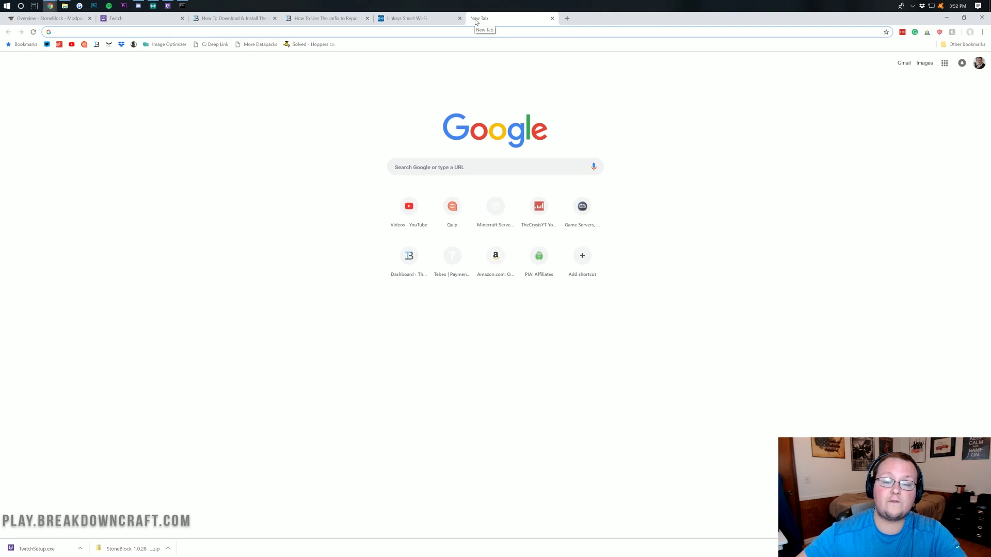
{"action": "type", "text": "thebreakdown.xyz/"}
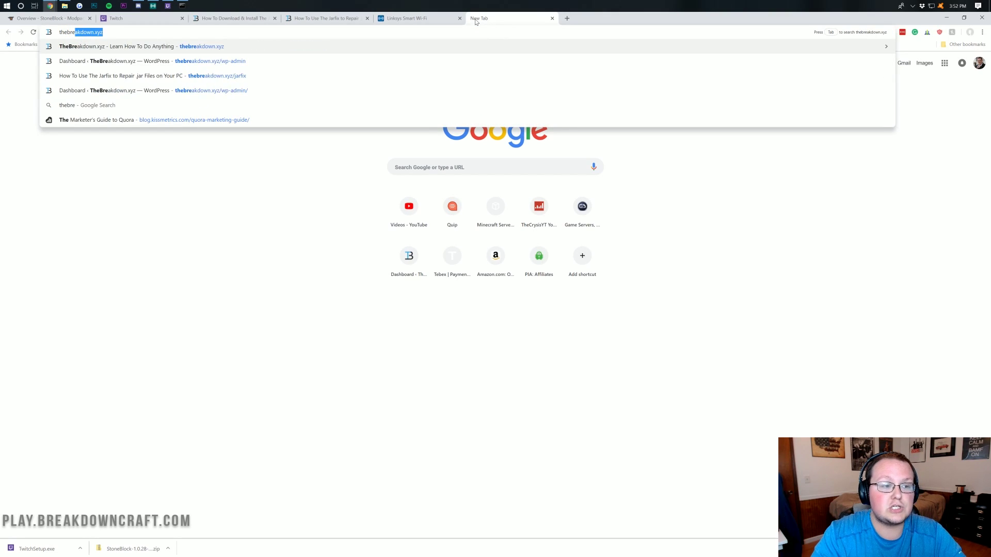
{"action": "type", "text": "router"}
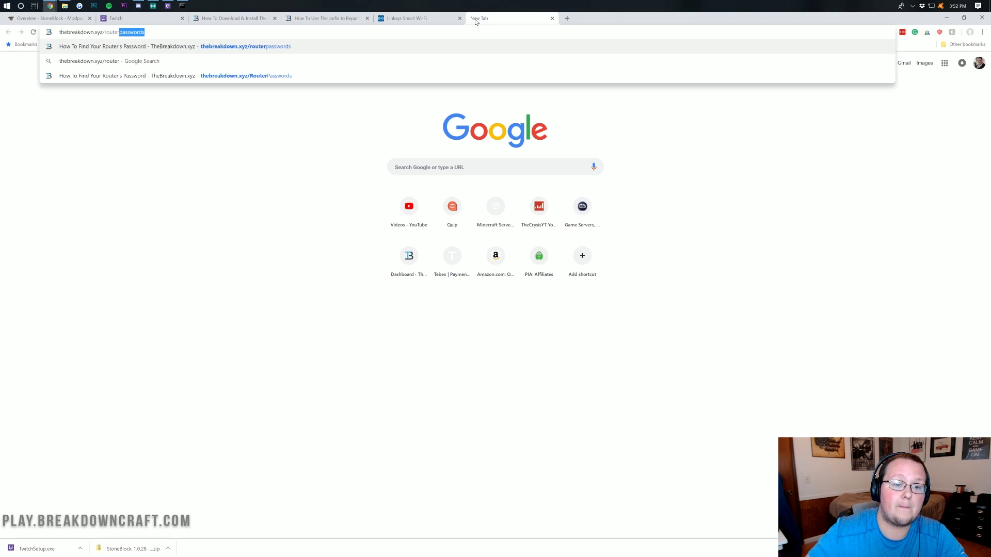
{"action": "key", "text": "Right"}
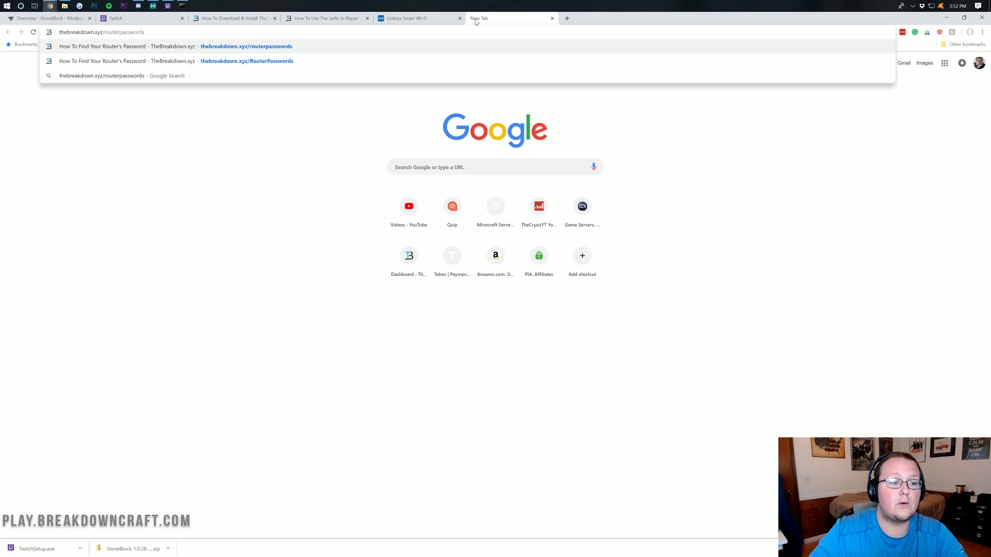
{"action": "key", "text": "Return"}
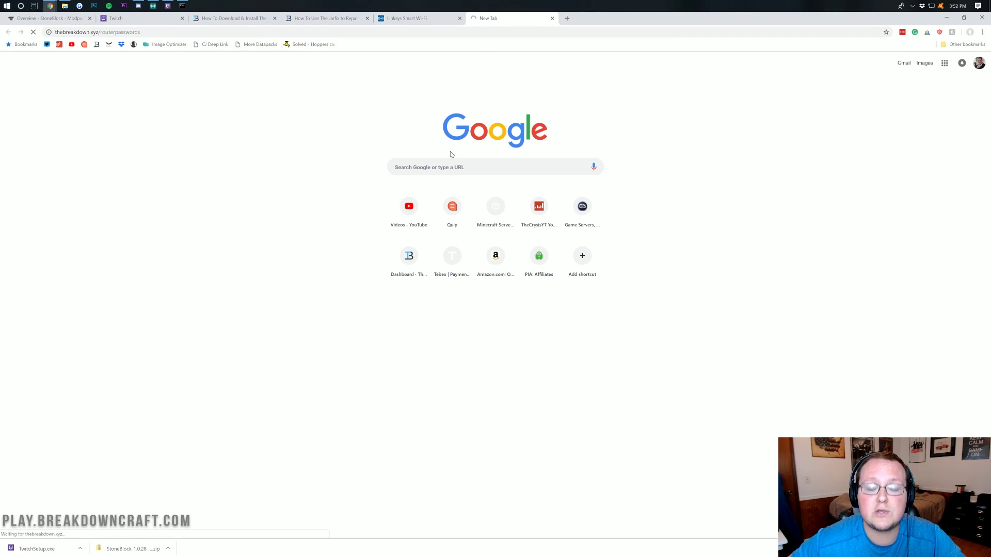
Read the article's Method 5 section, then sign in on the Linksys router page
{"action": "scroll", "coordinate": [450, 150], "scroll_direction": "down", "scroll_amount": 5}
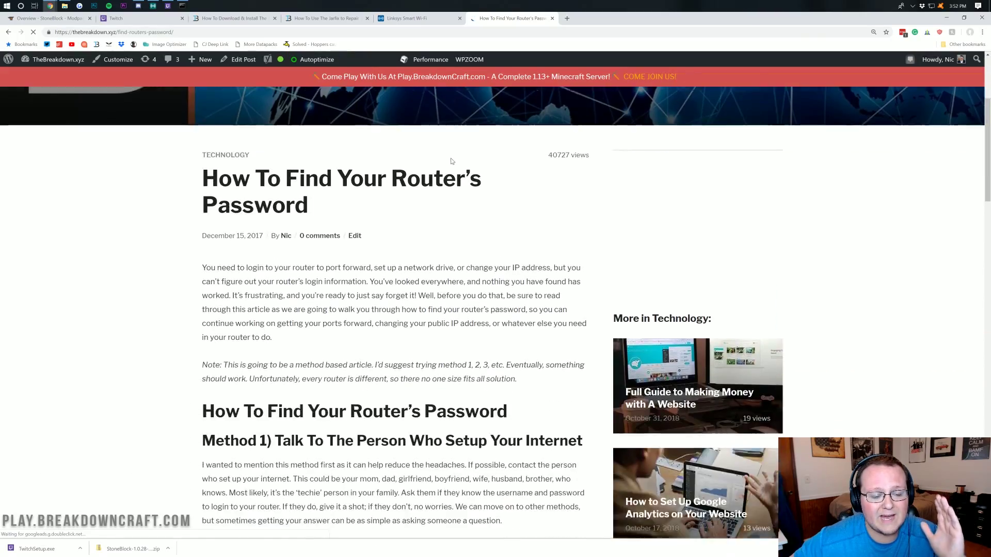
{"action": "scroll", "coordinate": [496, 313], "scroll_direction": "down", "scroll_amount": 9}
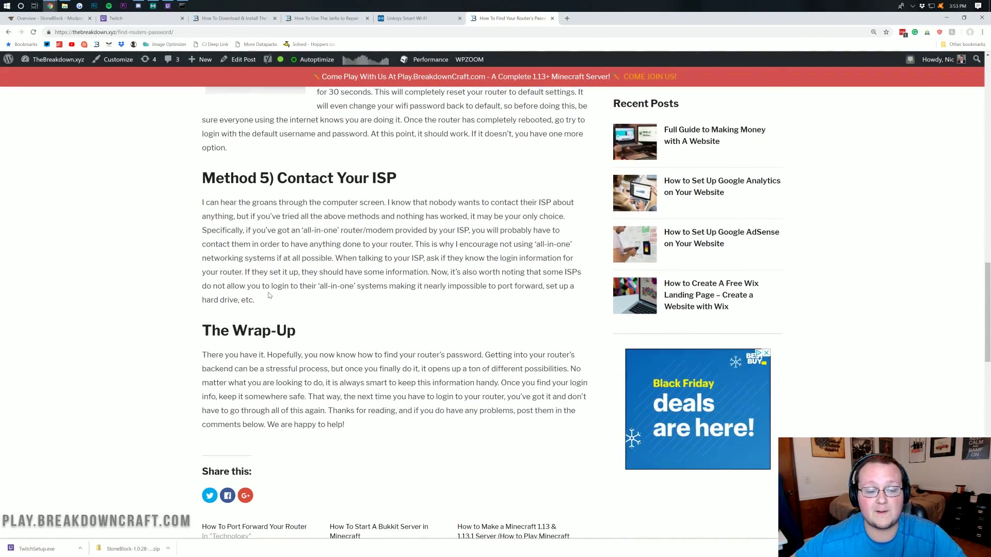
{"action": "left_click_drag", "start_coordinate": [215, 178], "coordinate": [256, 301]}
{"action": "left_click", "coordinate": [159, 235]}
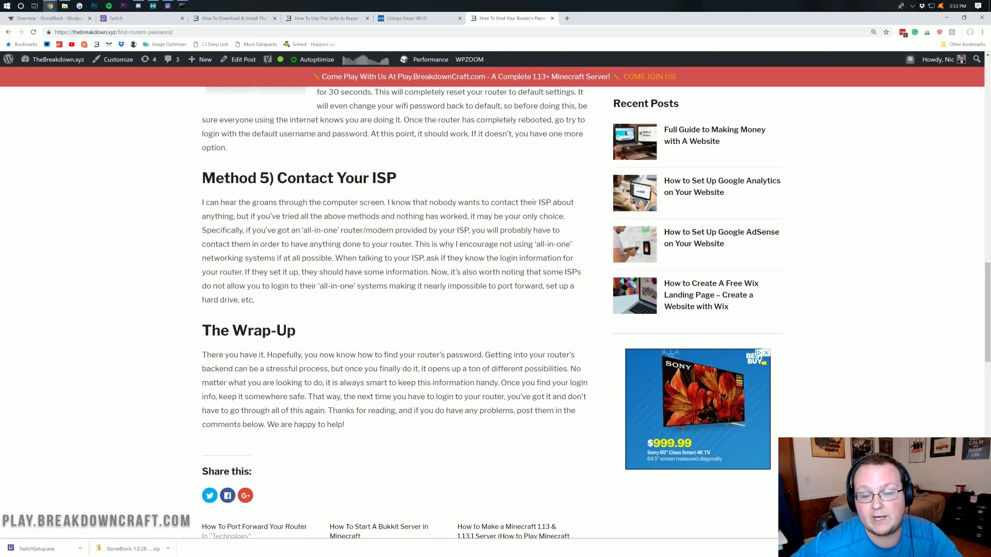
{"action": "scroll", "coordinate": [158, 234], "scroll_direction": "up", "scroll_amount": 10}
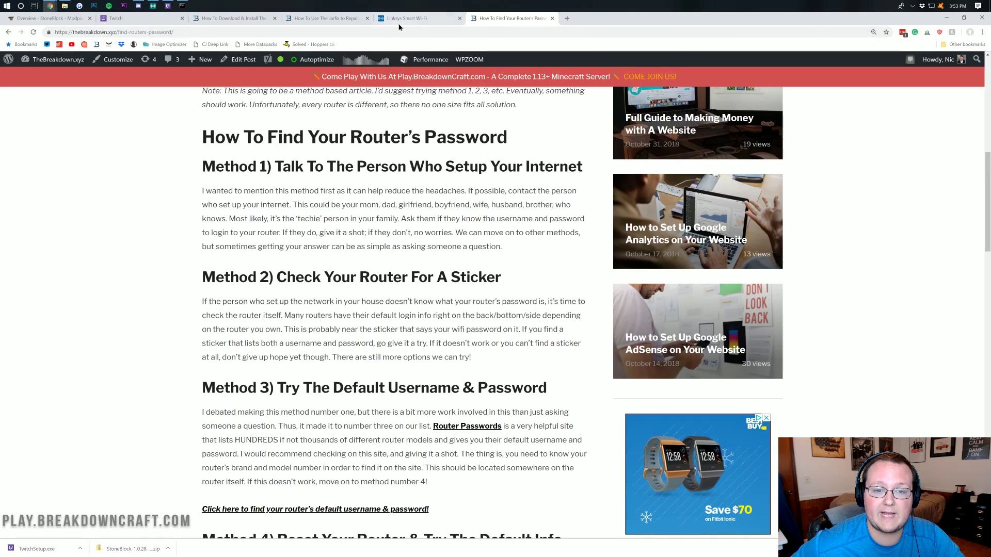
{"action": "key", "text": "ctrl+shift+Tab"}
{"action": "left_click", "coordinate": [571, 216]}
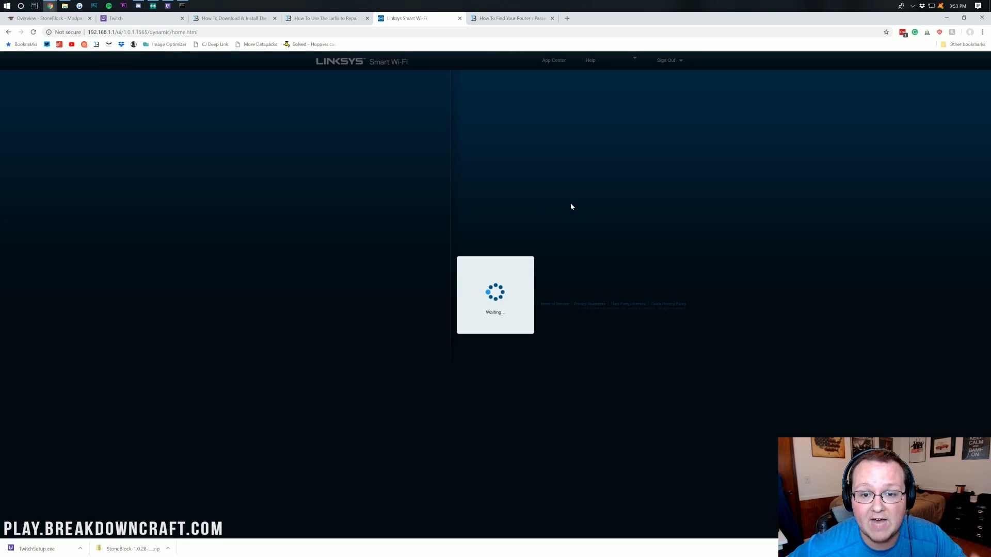
Load thebreakdown.xyz/setuprouter in a new tab, then return to the Linksys dashboard tab
{"action": "key", "text": "ctrl+t"}
{"action": "type", "text": "the"}
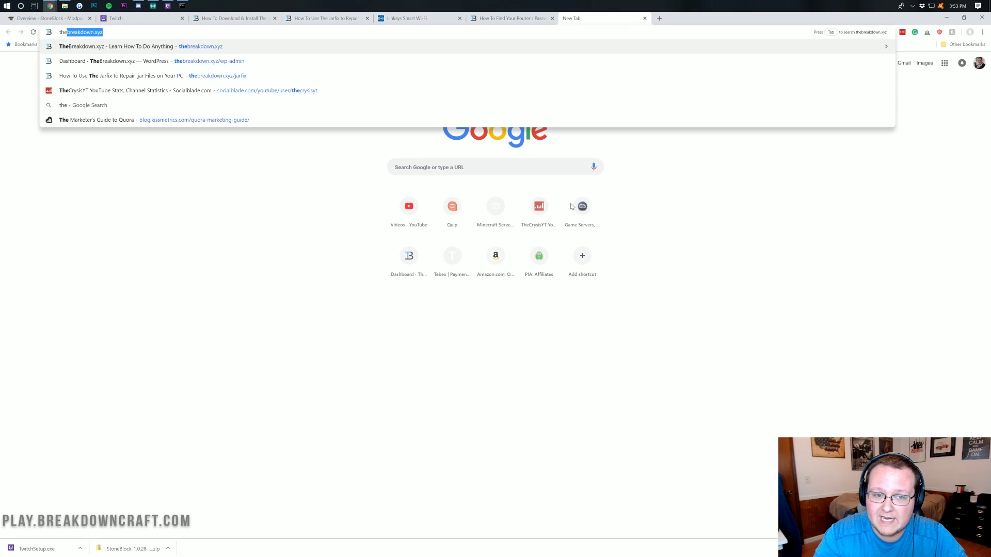
{"action": "type", "text": "breakdown.xyz/setuprouter"}
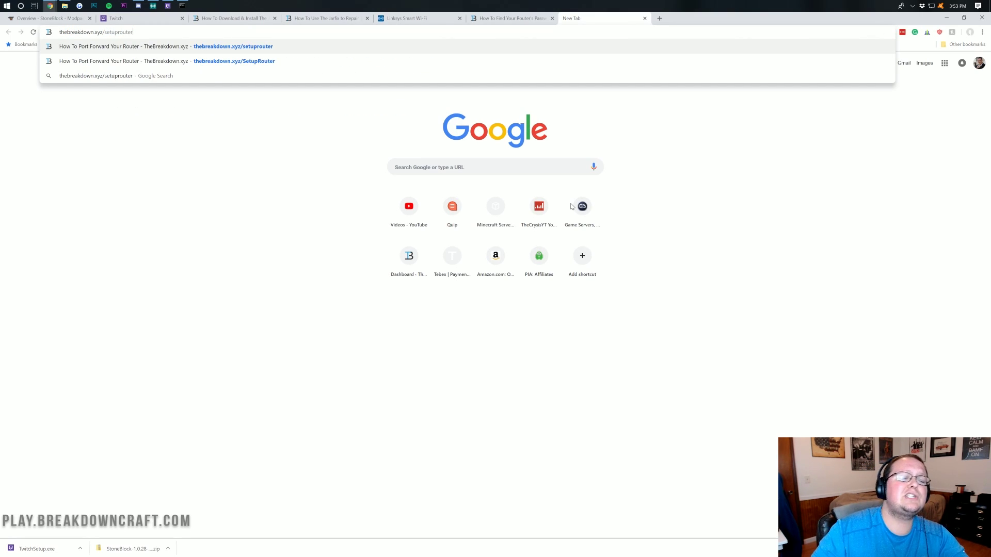
{"action": "key", "text": "Return"}
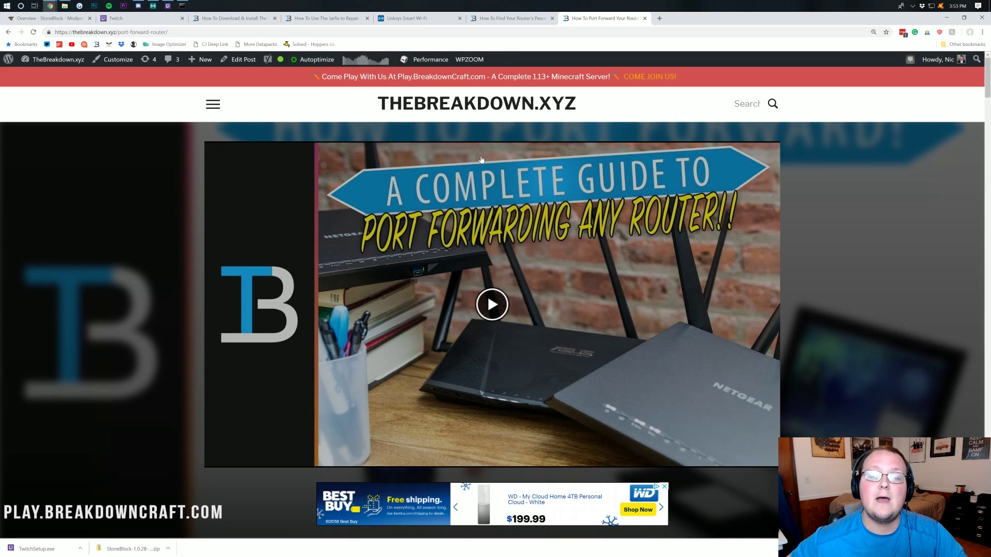
{"action": "left_click", "coordinate": [409, 15]}
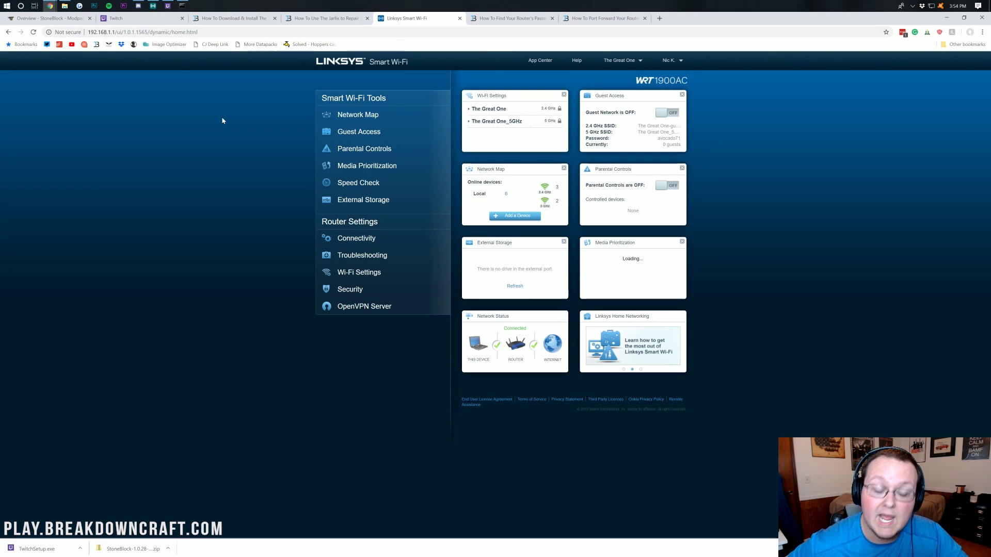
Go to the router's Security > Apps and Gaming single port forwarding list
{"action": "left_click", "coordinate": [341, 288]}
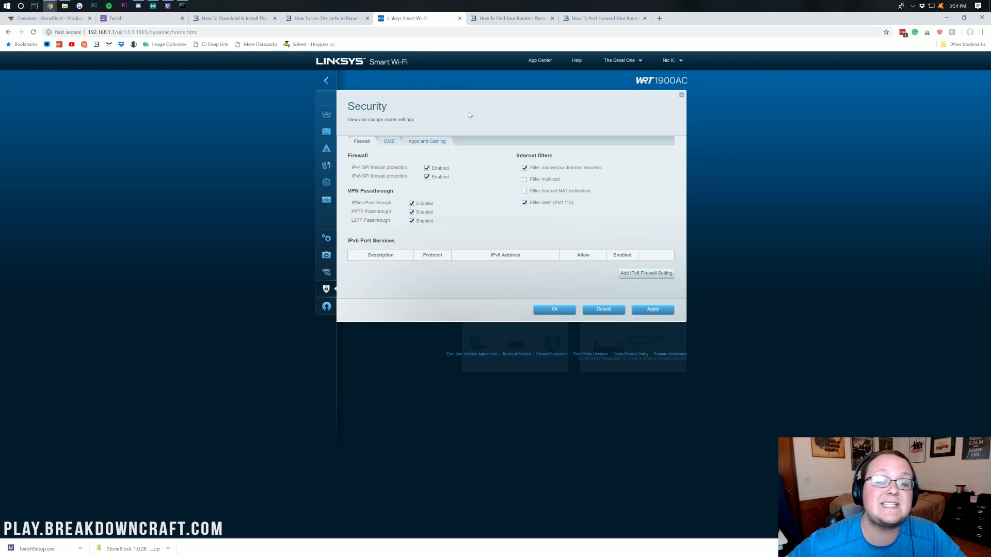
{"action": "left_click", "coordinate": [420, 141]}
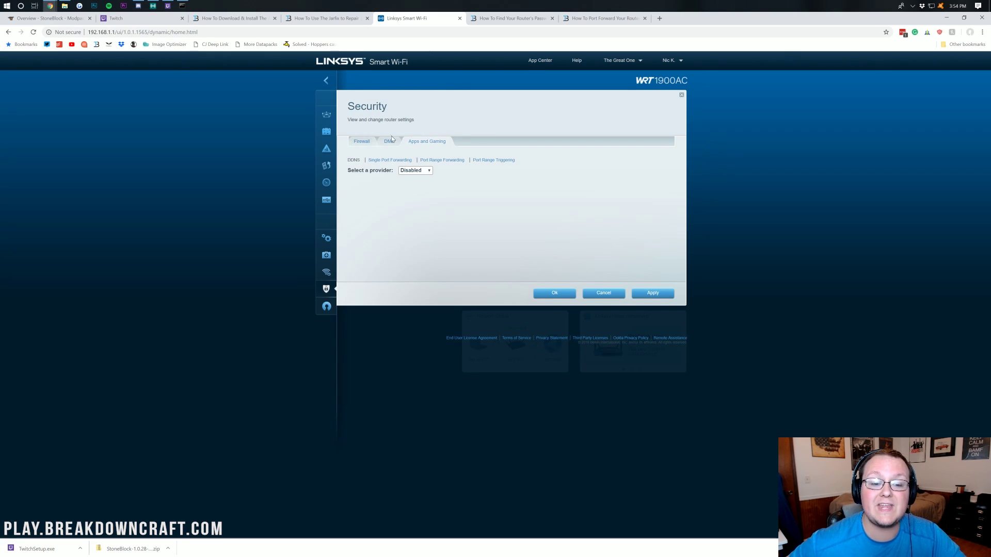
{"action": "left_click", "coordinate": [375, 161]}
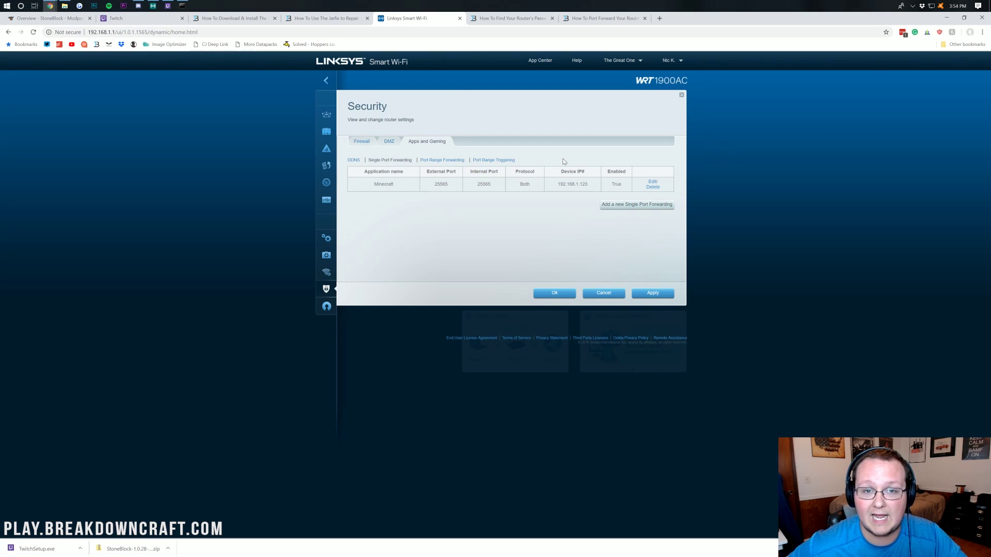
Replace the old rule with a new Minecraft rule on port 25565 using protocol Both
{"action": "left_click", "coordinate": [653, 187]}
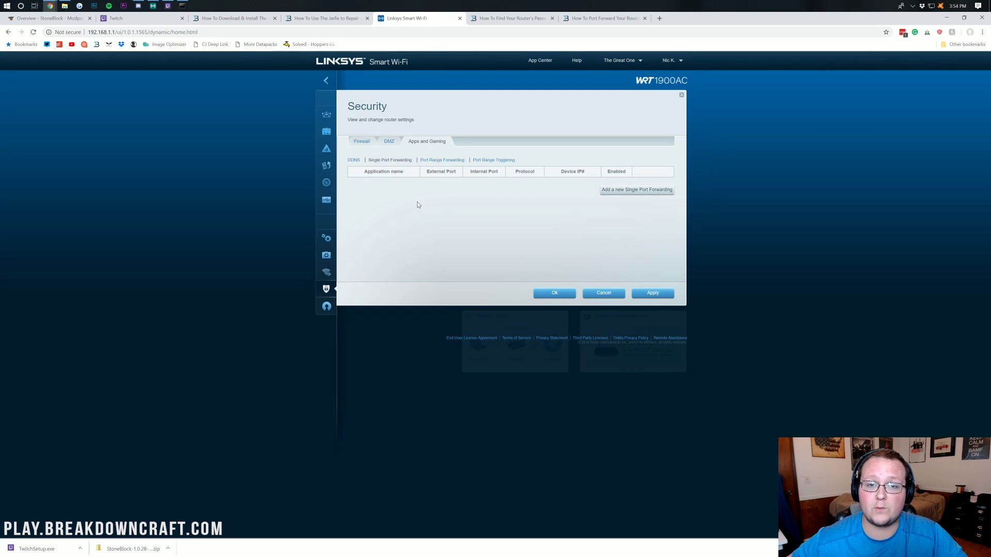
{"action": "left_click", "coordinate": [627, 190]}
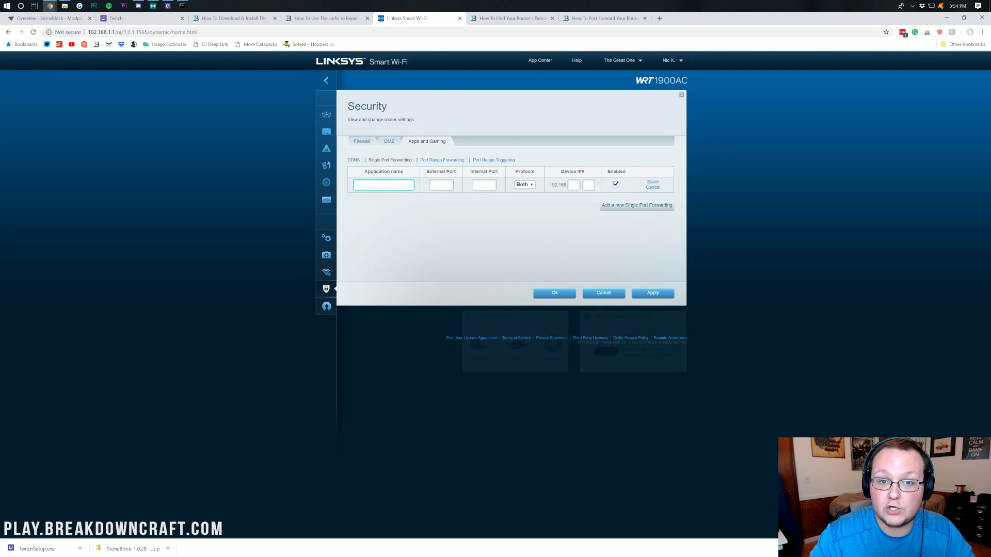
{"action": "type", "text": "Minecraft"}
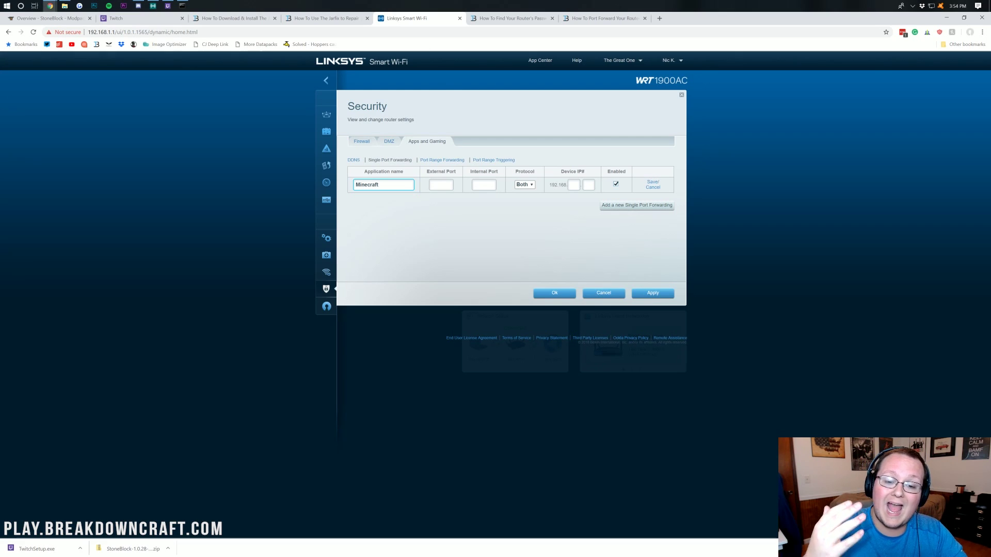
{"action": "left_click", "coordinate": [440, 185]}
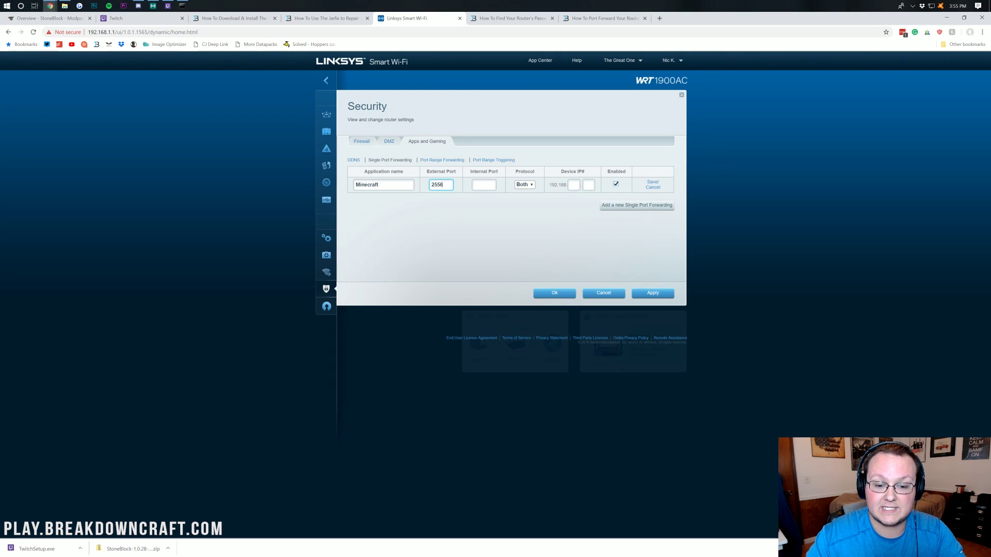
{"action": "left_click", "coordinate": [483, 185]}
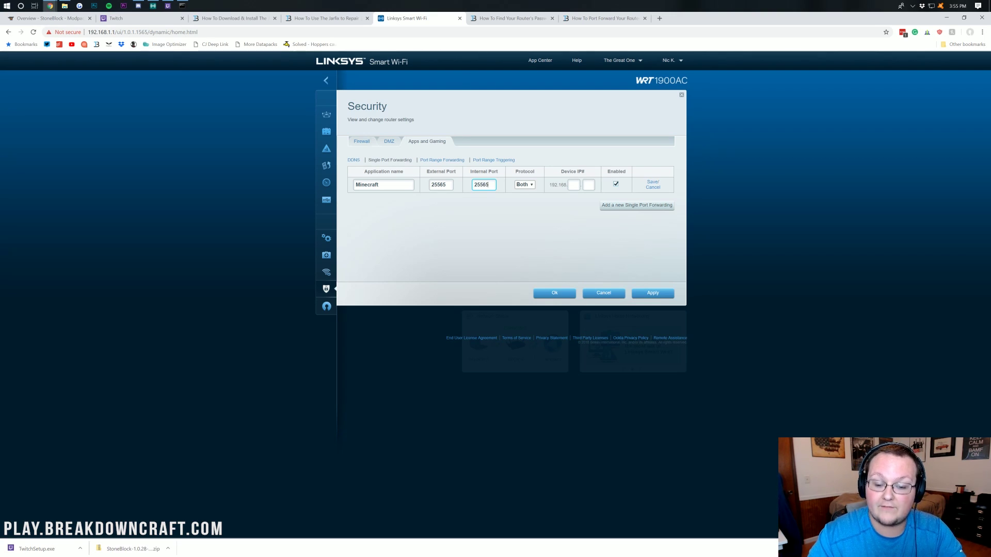
{"action": "left_click", "coordinate": [525, 185]}
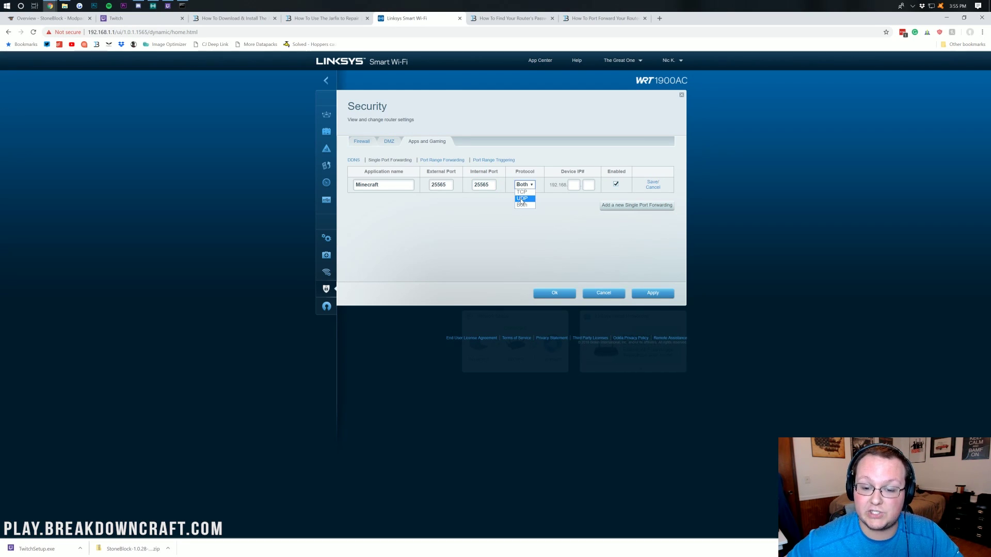
{"action": "left_click", "coordinate": [522, 204]}
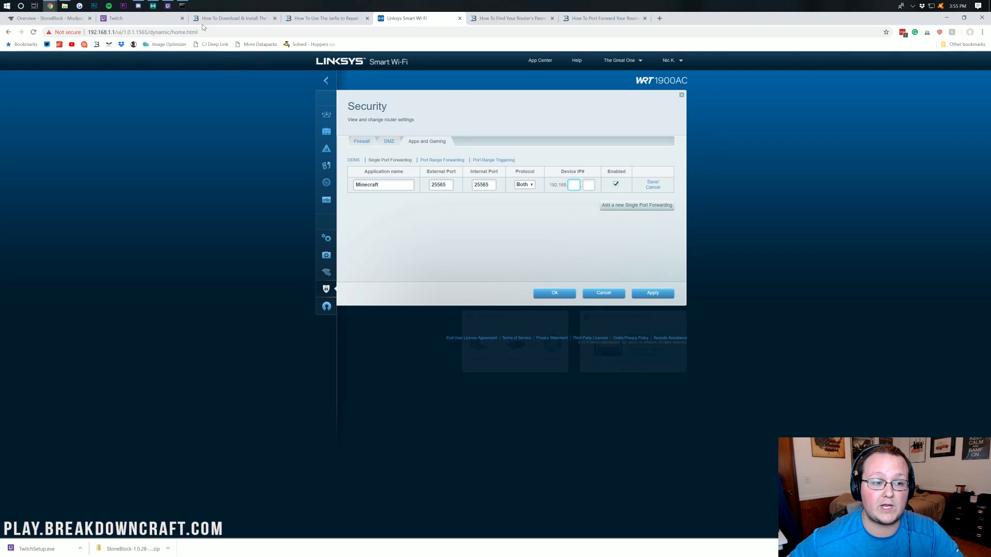
Point the Minecraft rule at 192.168.1.123, save it, and close the Security settings
{"action": "left_click", "coordinate": [181, 6]}
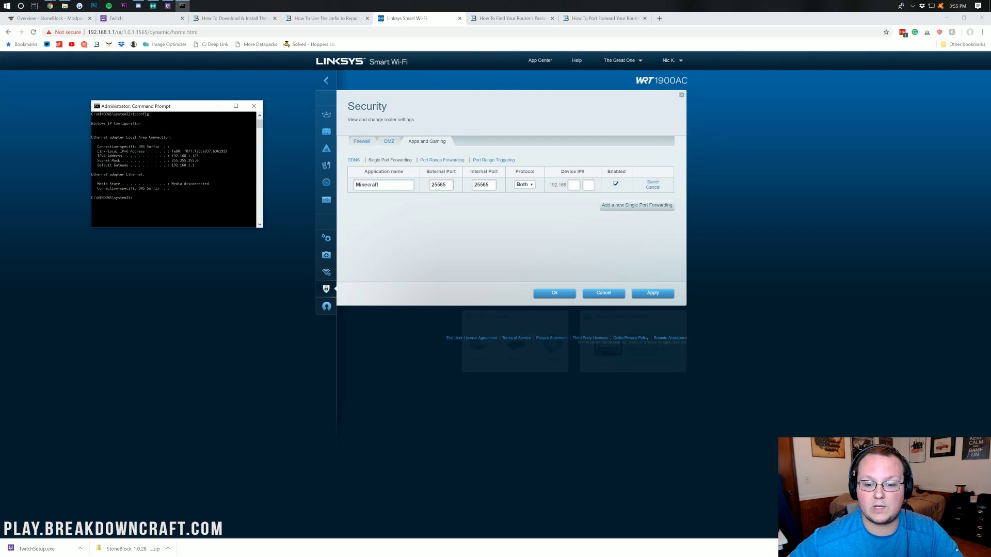
{"action": "key", "text": "alt+Tab"}
{"action": "type", "text": "23"}
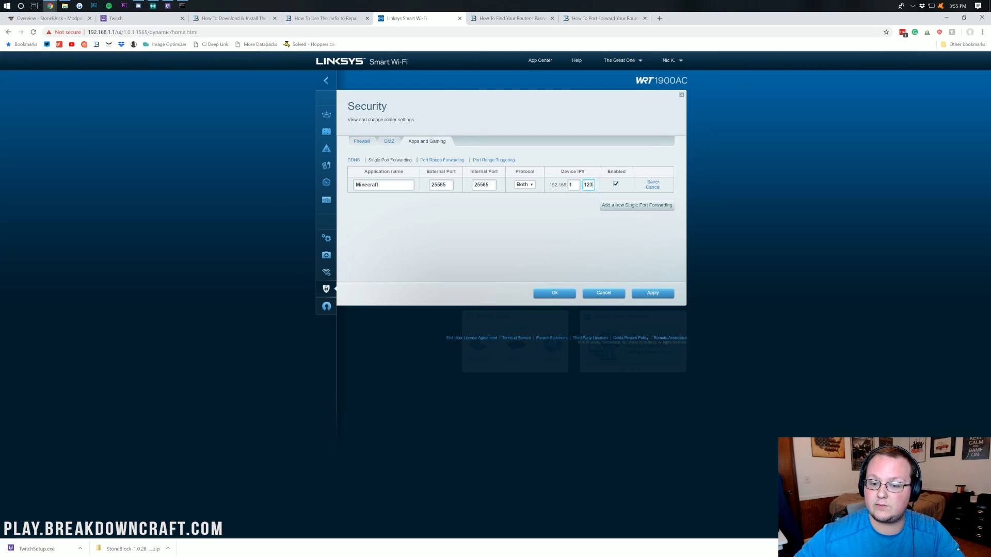
{"action": "left_click", "coordinate": [652, 183]}
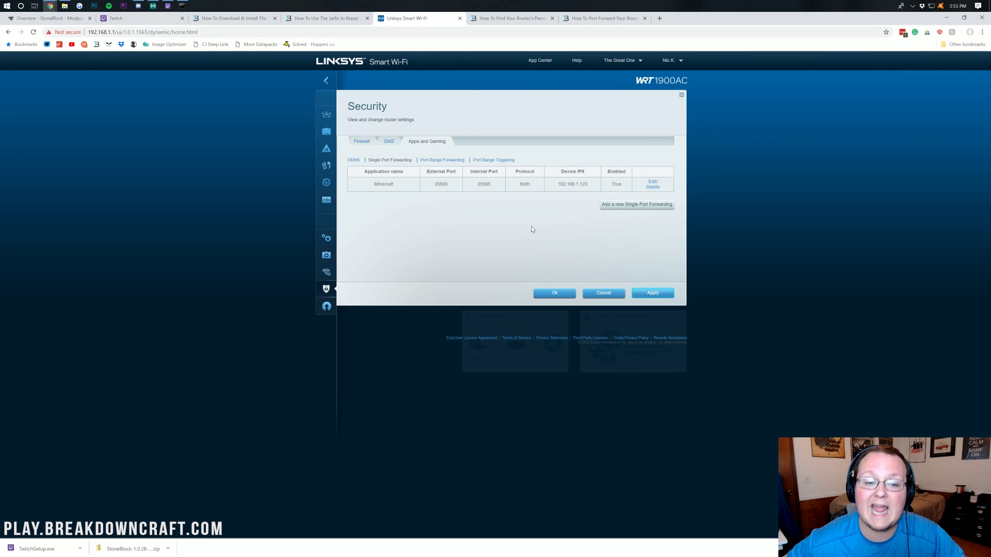
{"action": "left_click", "coordinate": [551, 293]}
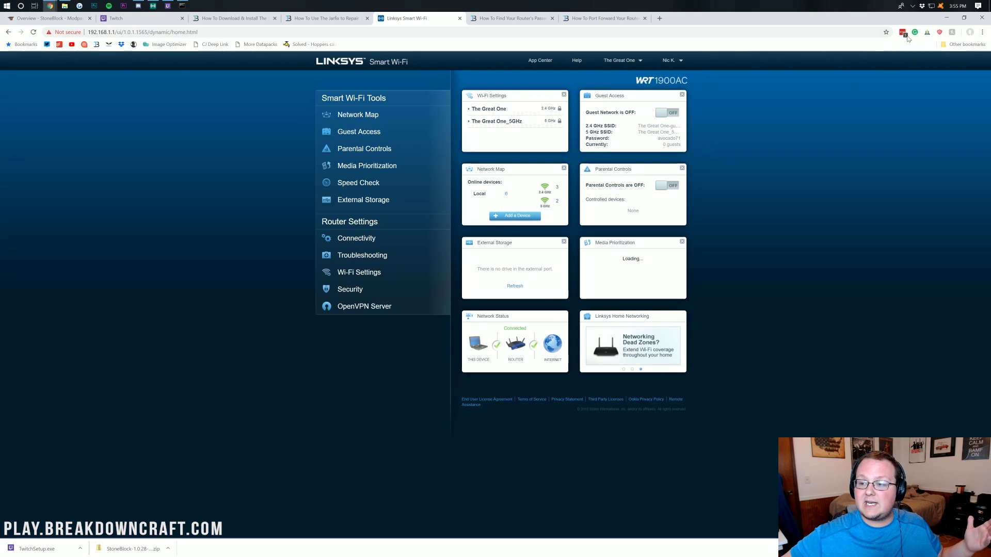
Run LaunchServer from the Stoneblock Server folder, choosing More info and Run anyway past the Windows warning
{"action": "left_click", "coordinate": [944, 18]}
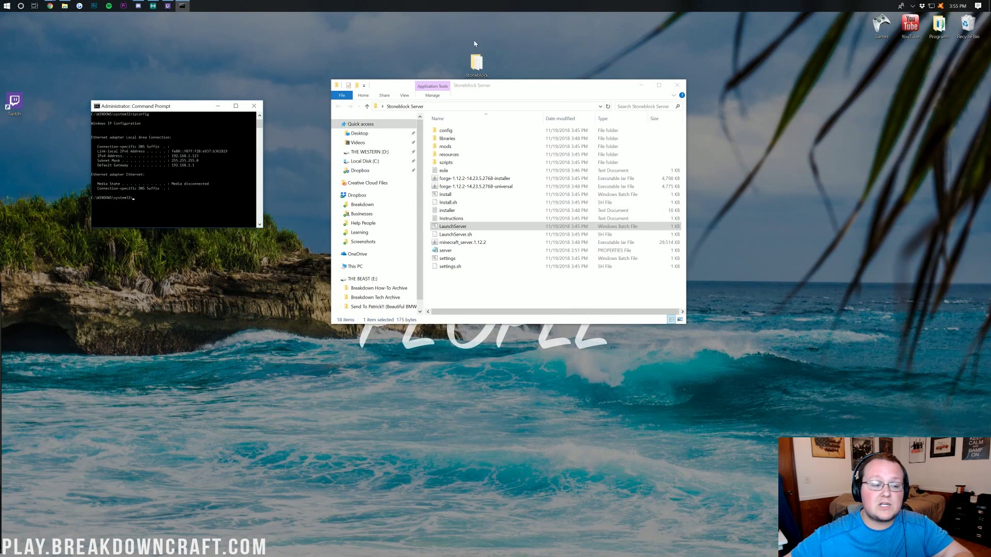
{"action": "left_click", "coordinate": [474, 228]}
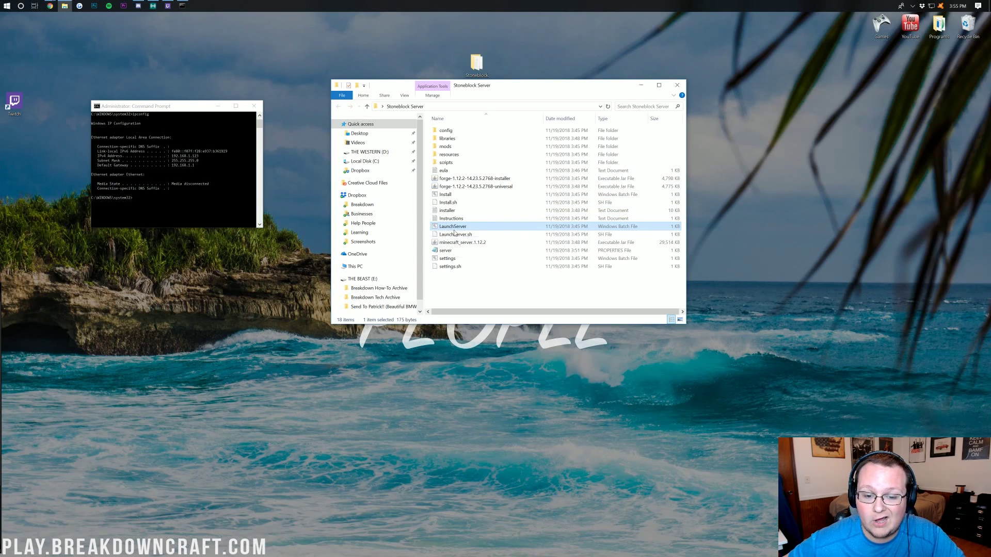
{"action": "double_click", "coordinate": [478, 229]}
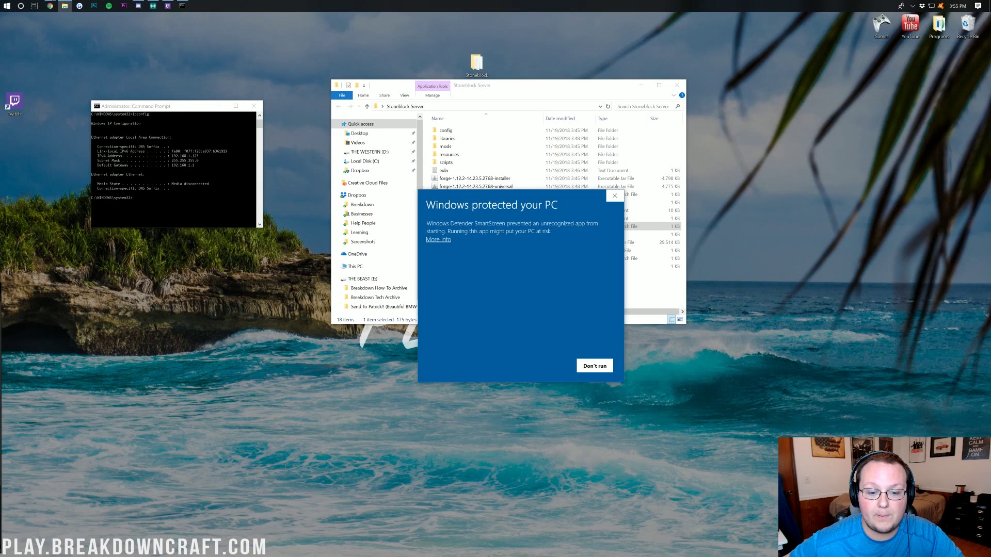
{"action": "left_click", "coordinate": [439, 240]}
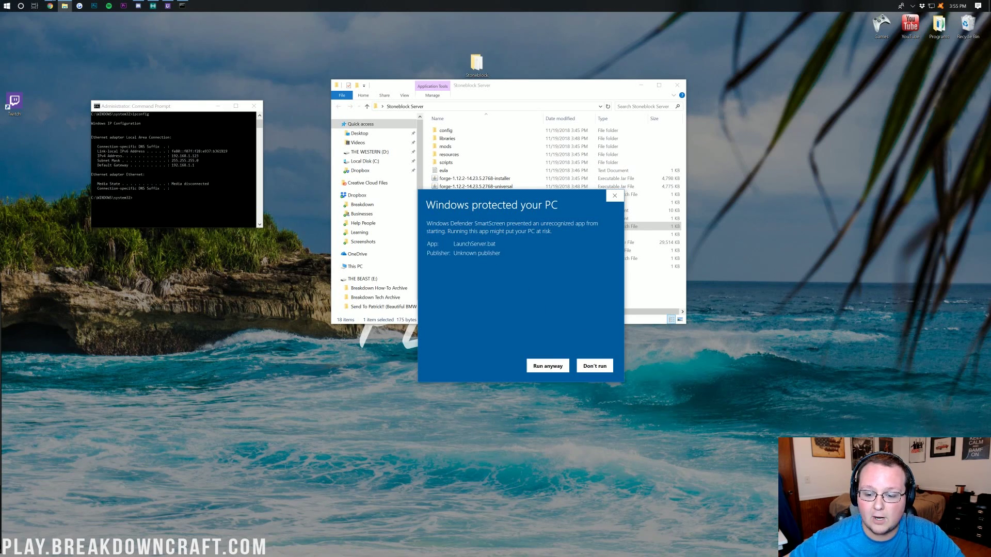
{"action": "left_click", "coordinate": [542, 365]}
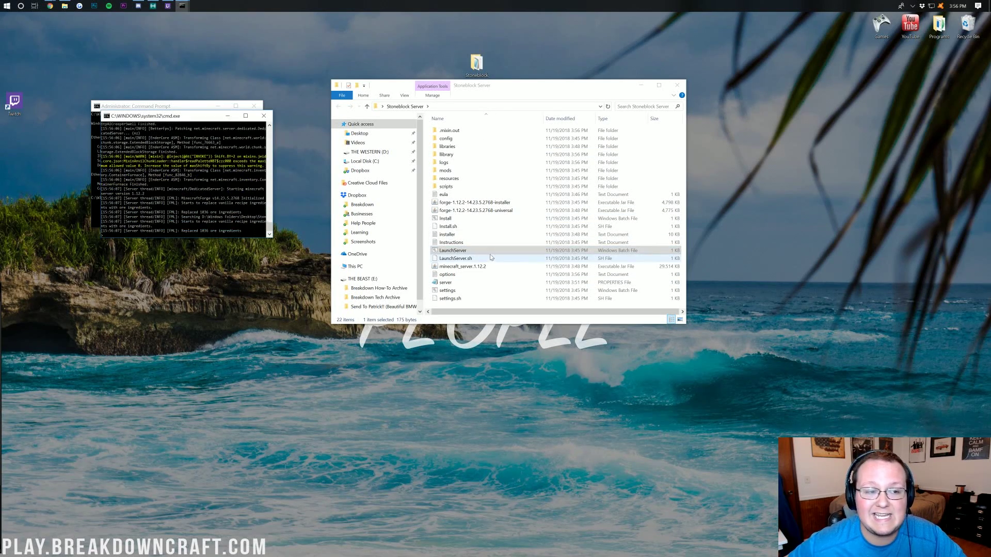
Launch the StoneBlock modpack with Play in the Twitch app, opening the Minecraft Launcher
{"action": "left_click", "coordinate": [167, 6]}
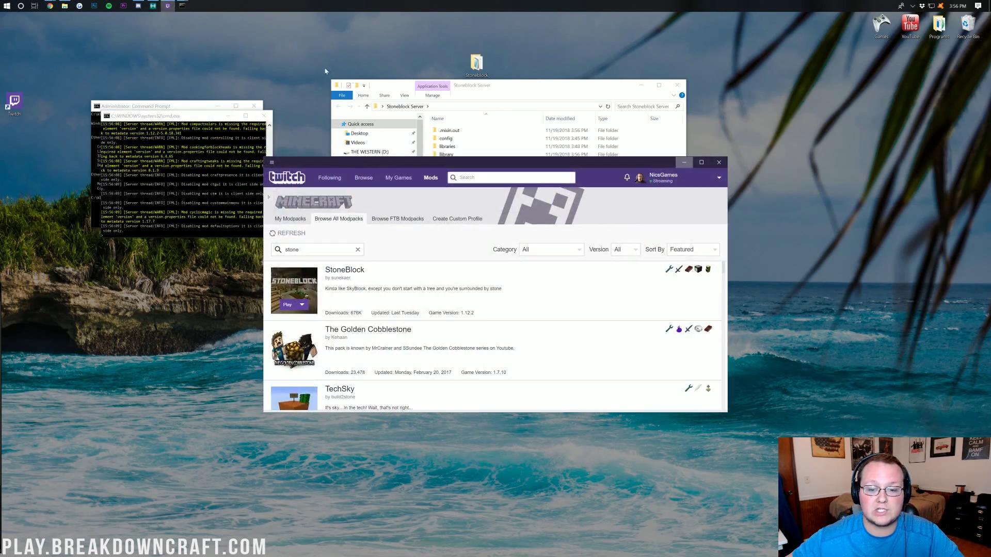
{"action": "left_click", "coordinate": [288, 304]}
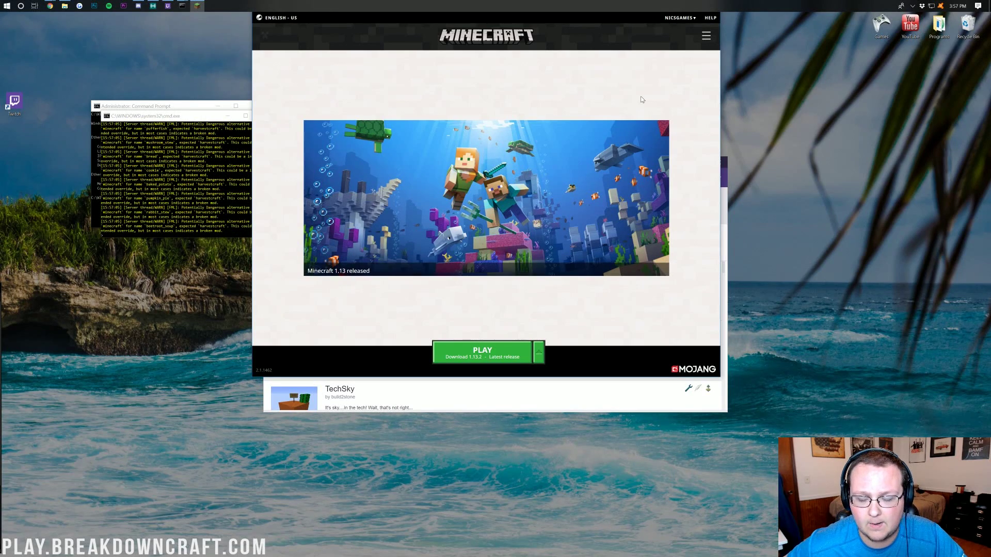
Edit the memory value in the StoneBlock profile's JVM arguments and save the profile
{"action": "left_click", "coordinate": [704, 37]}
{"action": "left_click", "coordinate": [540, 61]}
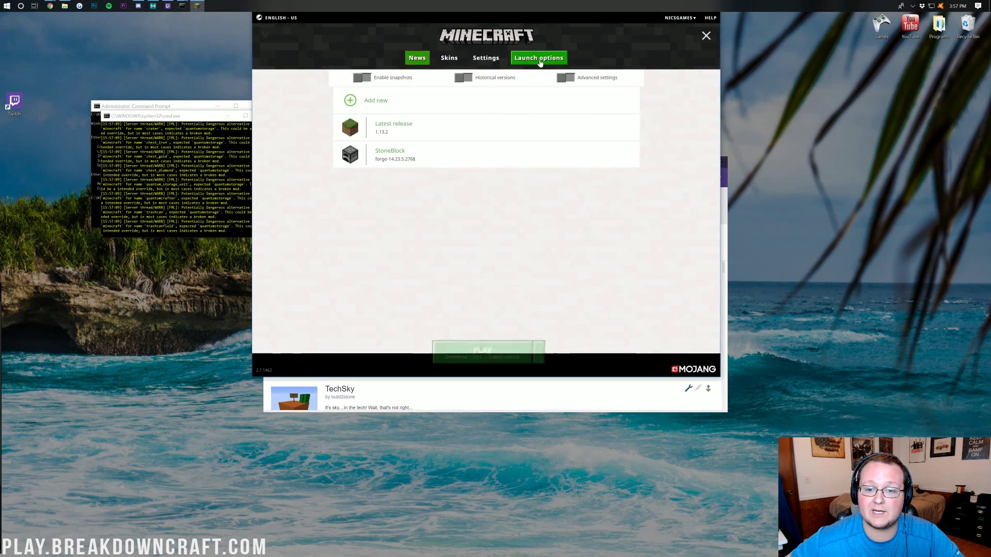
{"action": "left_click", "coordinate": [390, 154]}
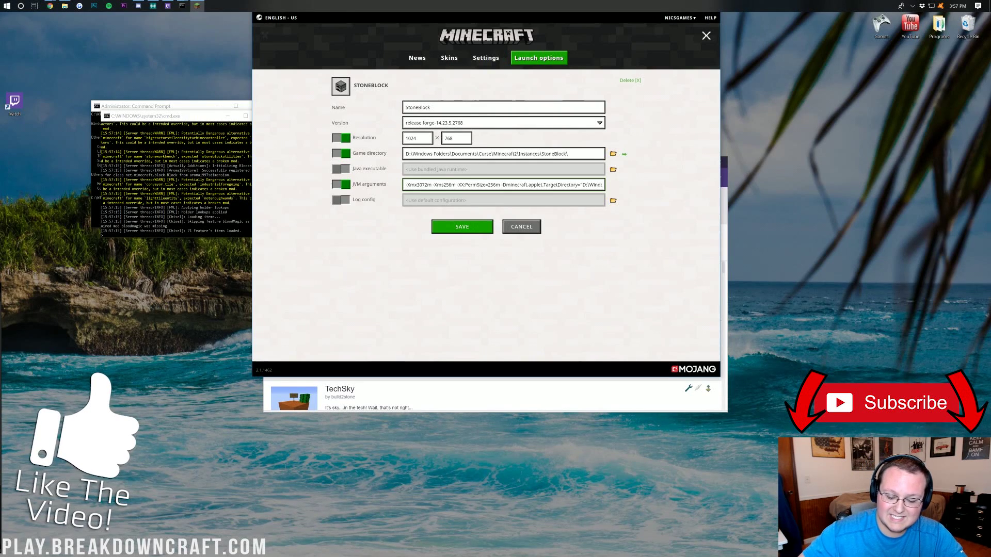
{"action": "left_click", "coordinate": [419, 184]}
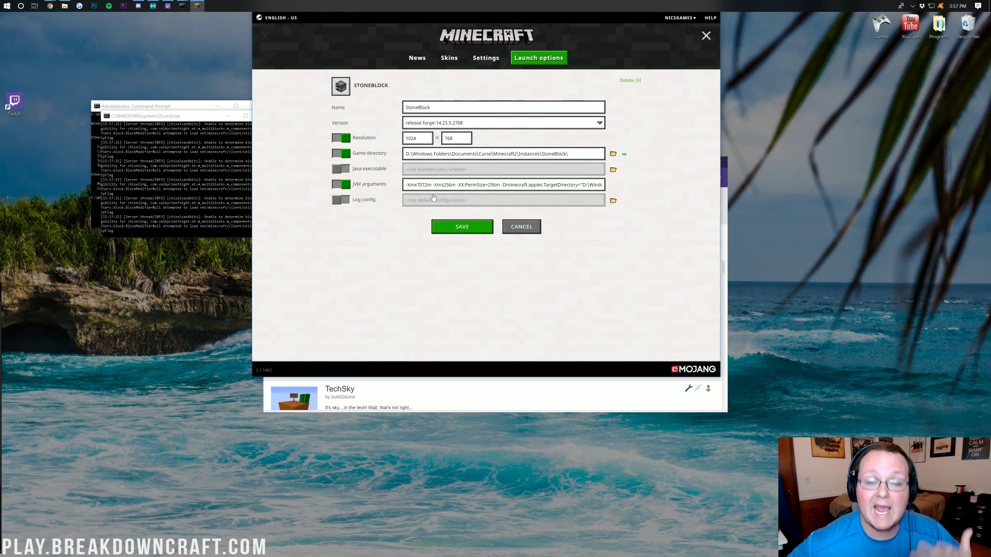
{"action": "left_click", "coordinate": [442, 231]}
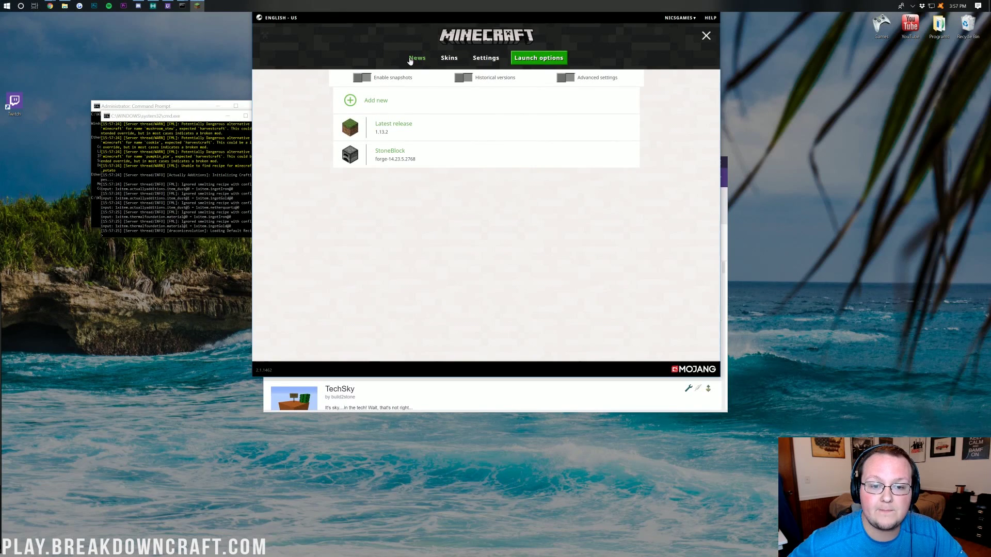
Select the StoneBlock version and start the game so its files begin downloading
{"action": "left_click", "coordinate": [416, 58]}
{"action": "left_click", "coordinate": [538, 353]}
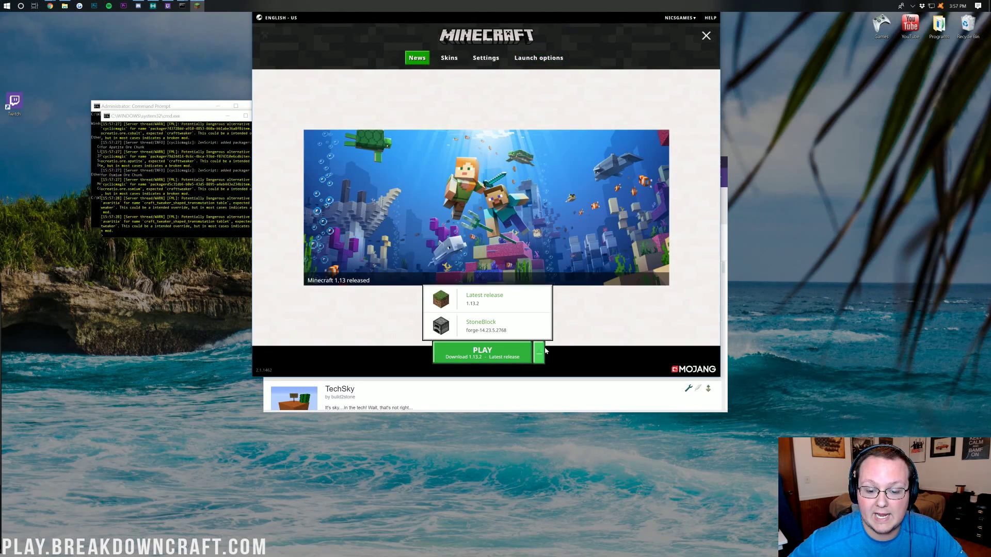
{"action": "left_click", "coordinate": [529, 335]}
{"action": "left_click", "coordinate": [481, 353]}
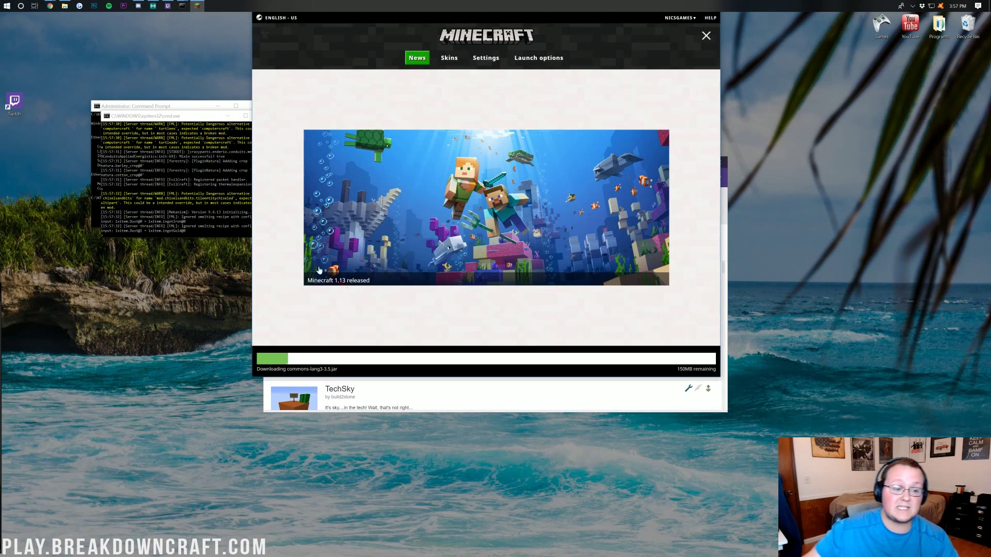
Move the server console aside and run the stop command to shut down the StoneBlock server
{"action": "left_click_drag", "start_coordinate": [177, 117], "coordinate": [153, 109]}
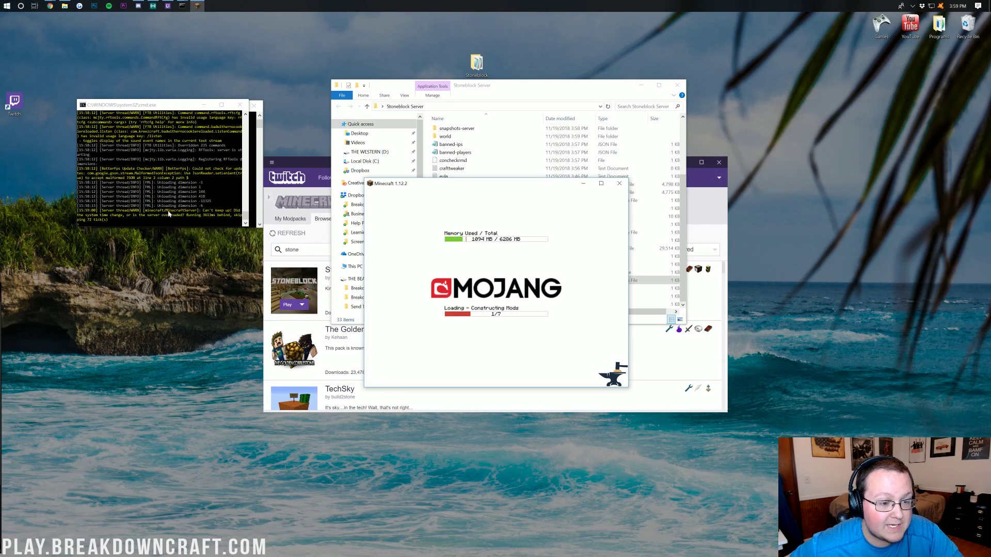
{"action": "left_click", "coordinate": [202, 208]}
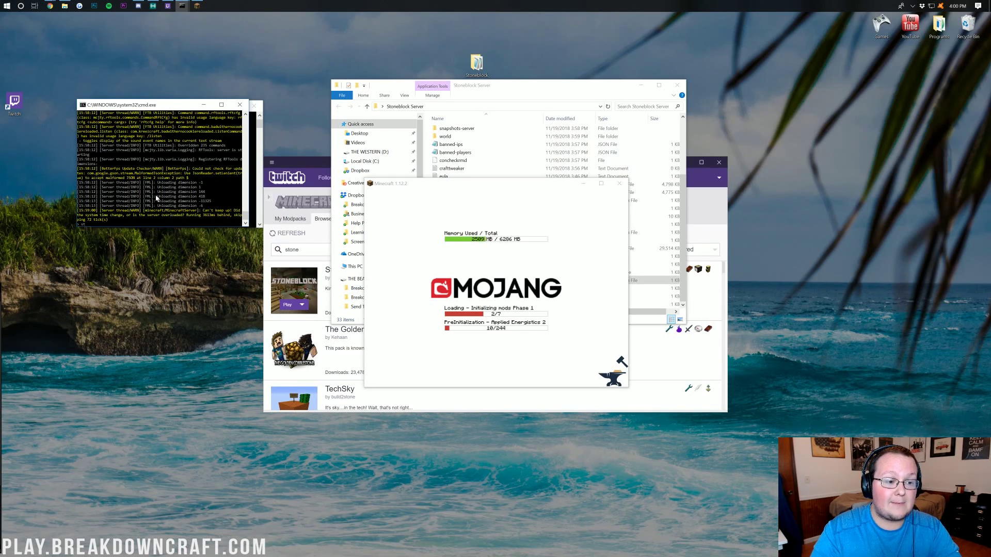
{"action": "type", "text": "op"}
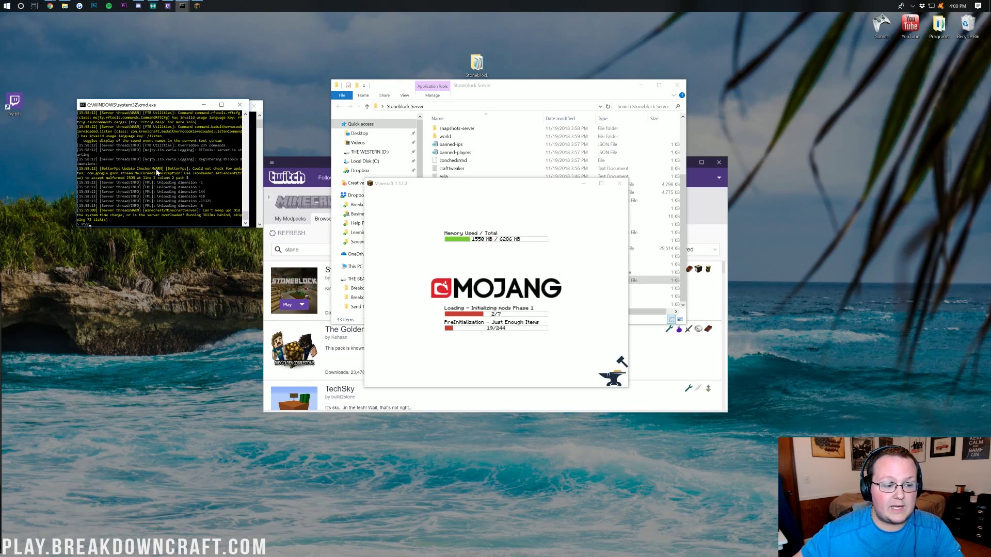
{"action": "key", "text": "Return"}
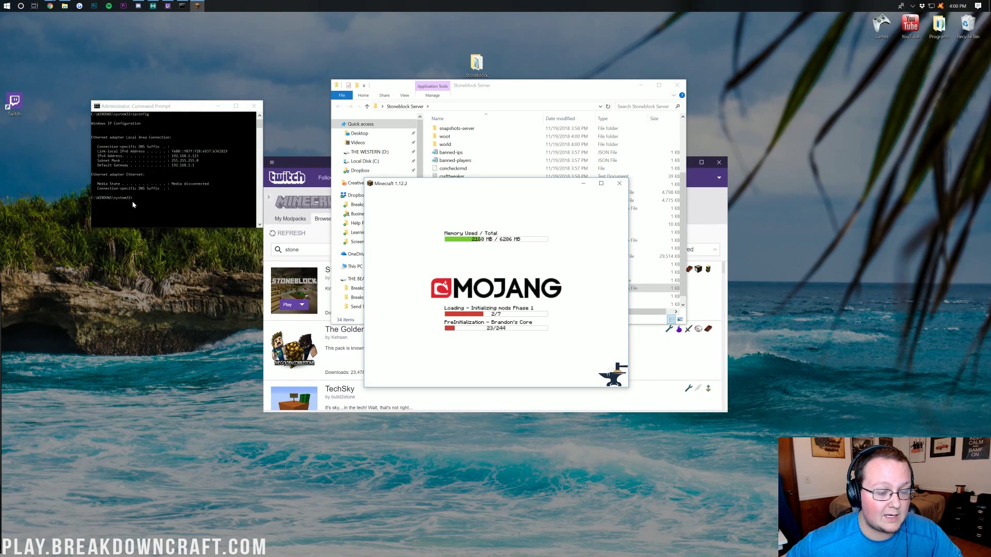
Open the server's settings batch file for editing in Notepad
{"action": "left_click", "coordinate": [458, 280]}
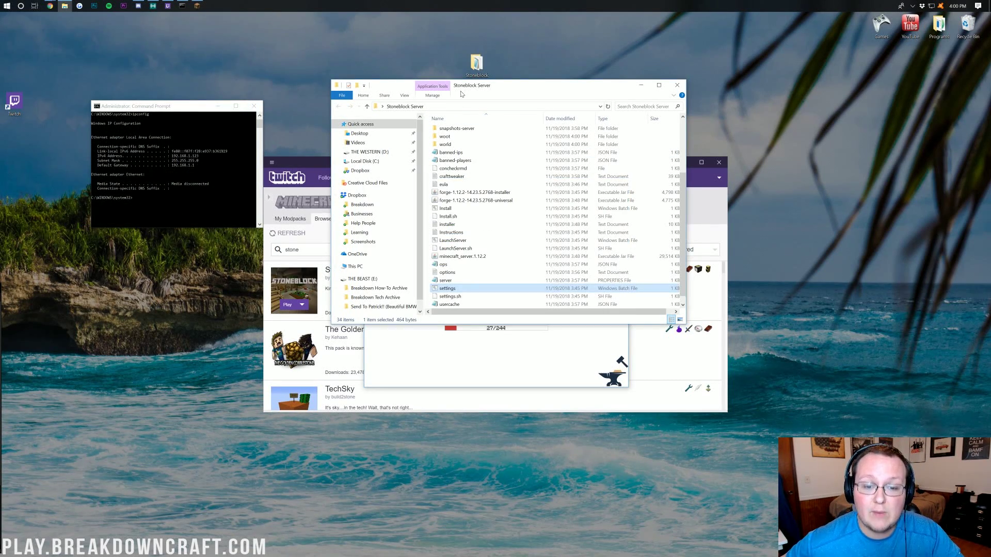
{"action": "left_click", "coordinate": [460, 287]}
{"action": "left_click", "coordinate": [460, 287]}
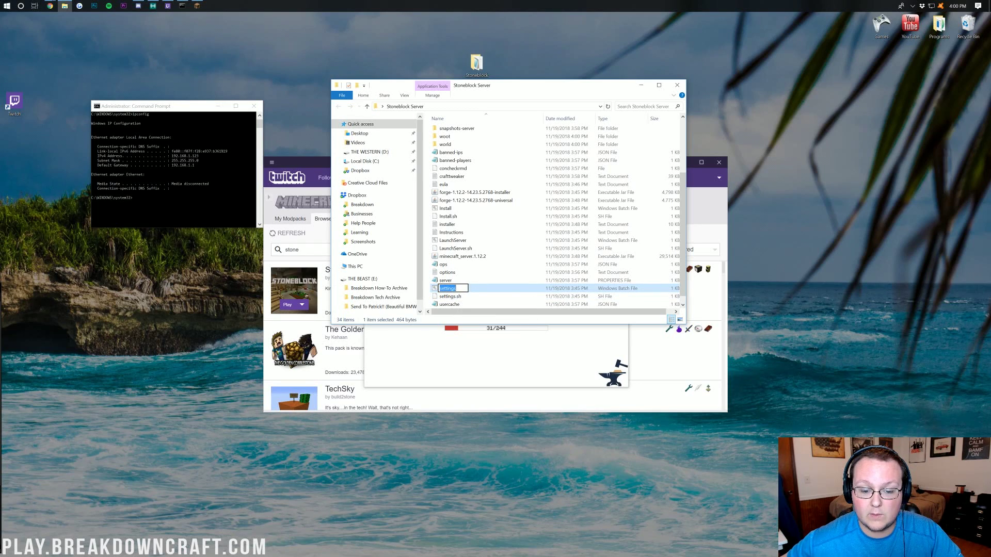
{"action": "left_click", "coordinate": [469, 290]}
{"action": "right_click", "coordinate": [459, 292]}
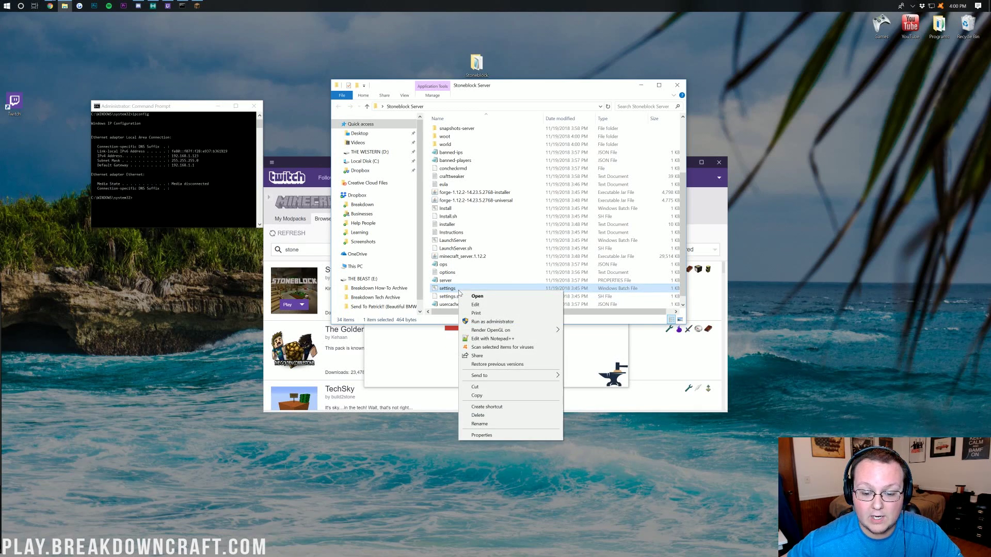
{"action": "left_click", "coordinate": [475, 304]}
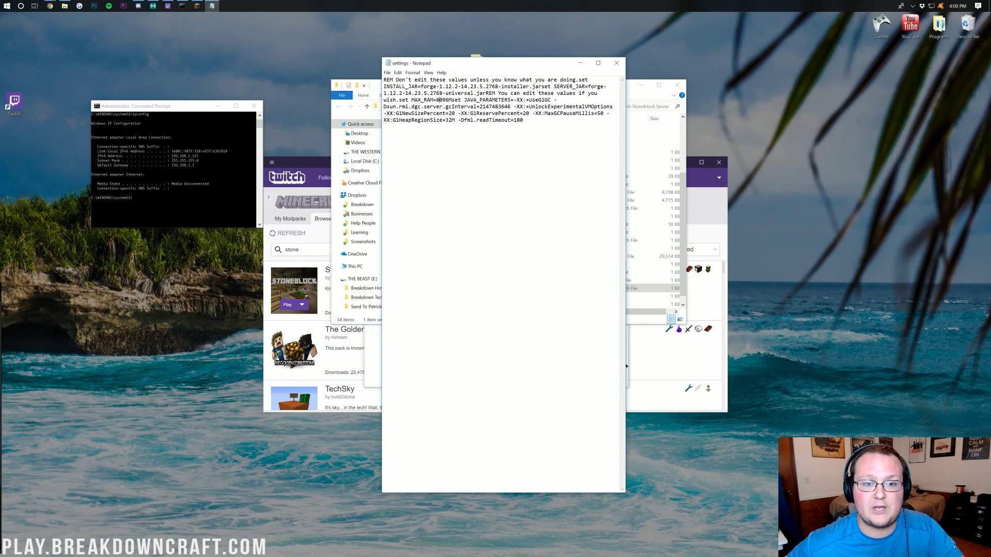
Save the edited settings file and close Notepad
{"action": "left_click", "coordinate": [387, 73]}
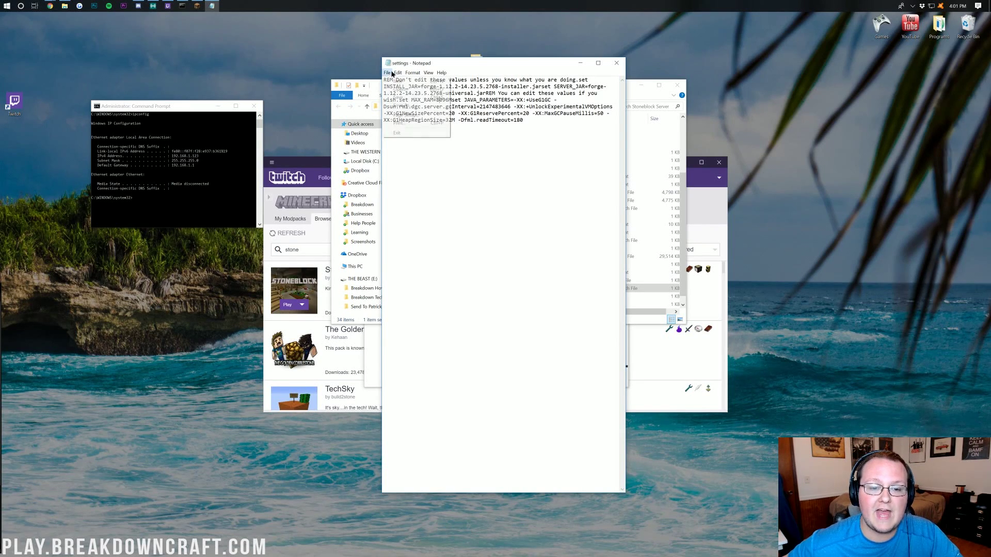
{"action": "left_click", "coordinate": [398, 97]}
{"action": "left_click", "coordinate": [616, 63]}
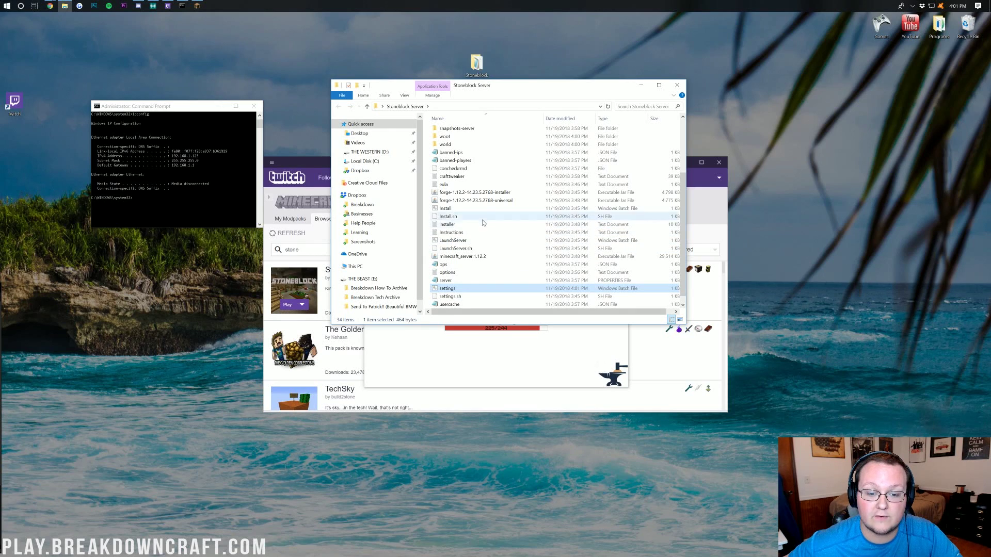
Run LaunchServer to restart the StoneBlock server and place its console beside the other windows
{"action": "double_click", "coordinate": [461, 240]}
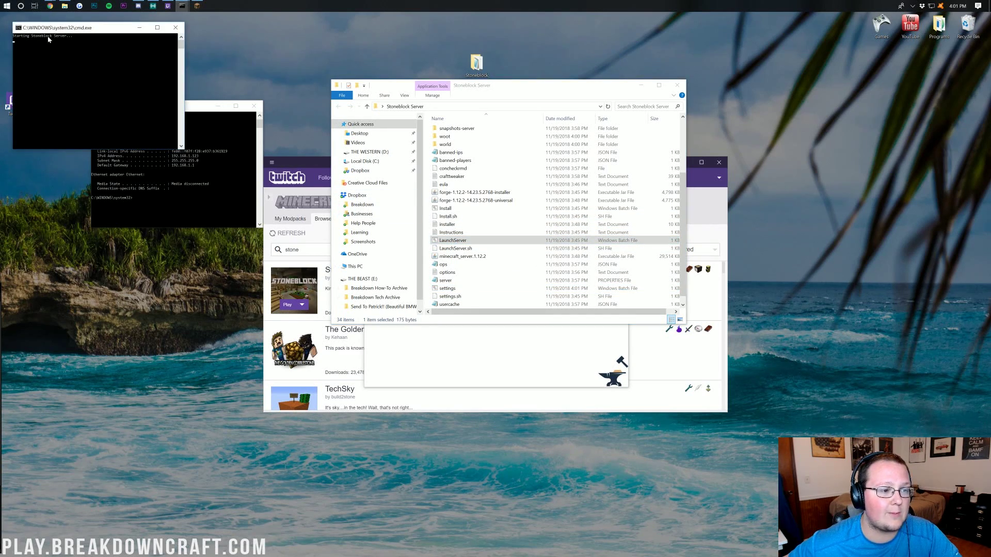
{"action": "left_click_drag", "start_coordinate": [47, 28], "coordinate": [127, 108]}
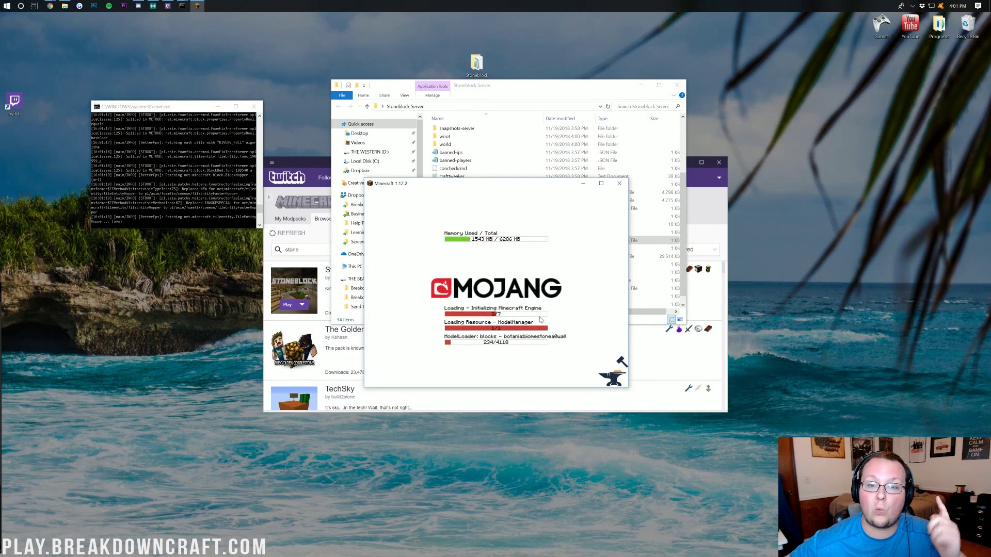
{"action": "left_click", "coordinate": [176, 178]}
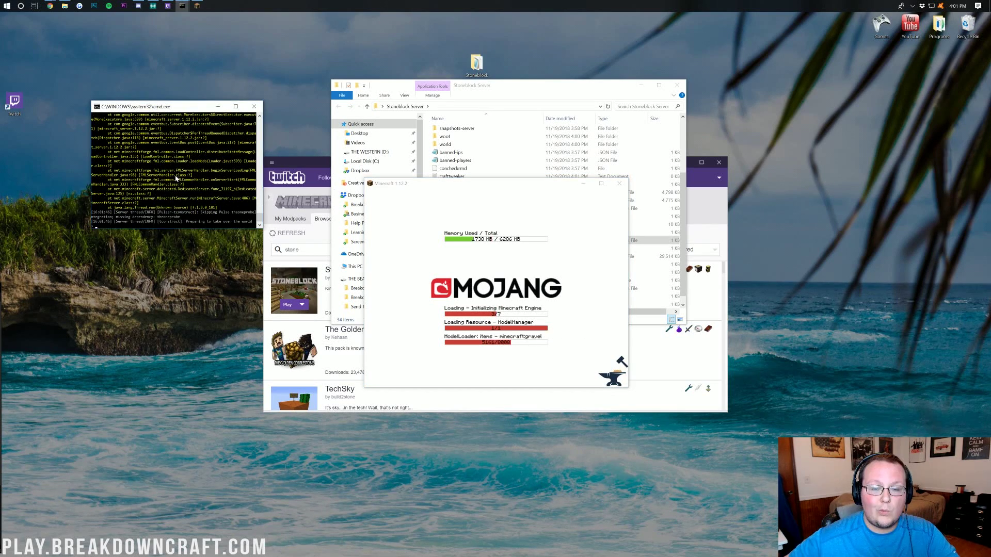